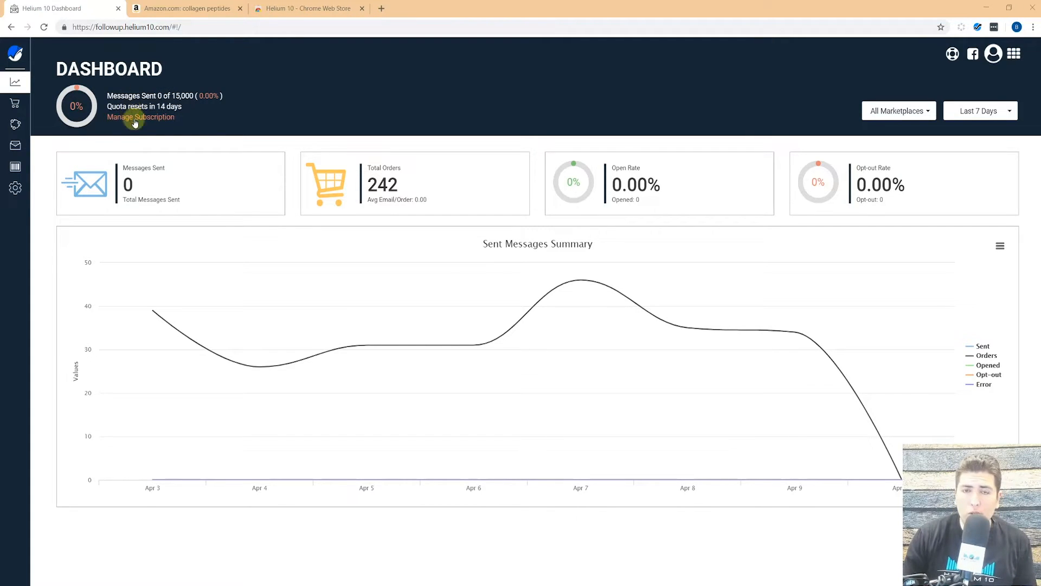
# Check the marketplace and date range filters, leaving them unchanged at Last 7 Days.
pyautogui.click(921, 114)
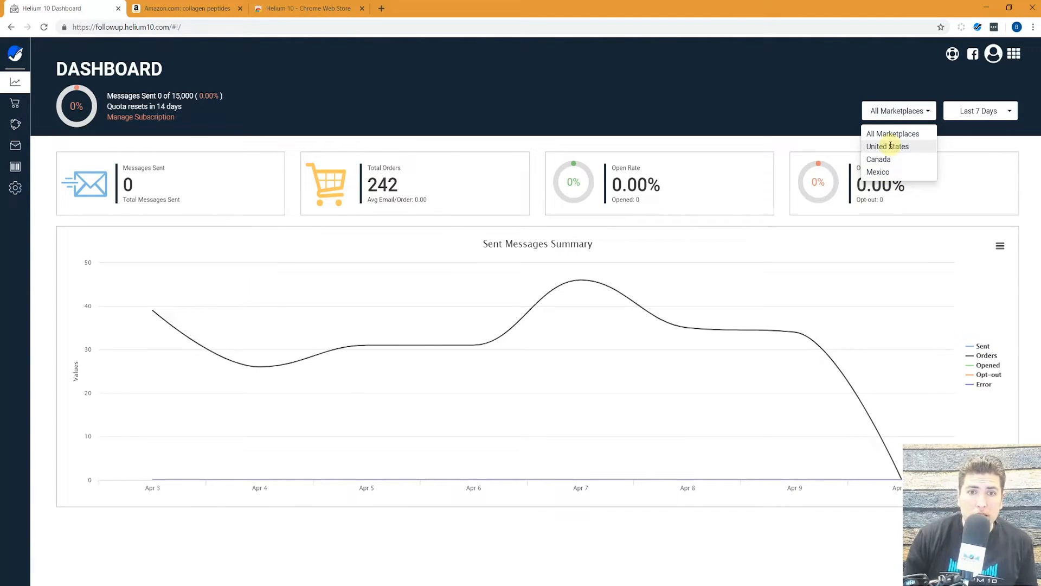
pyautogui.click(979, 138)
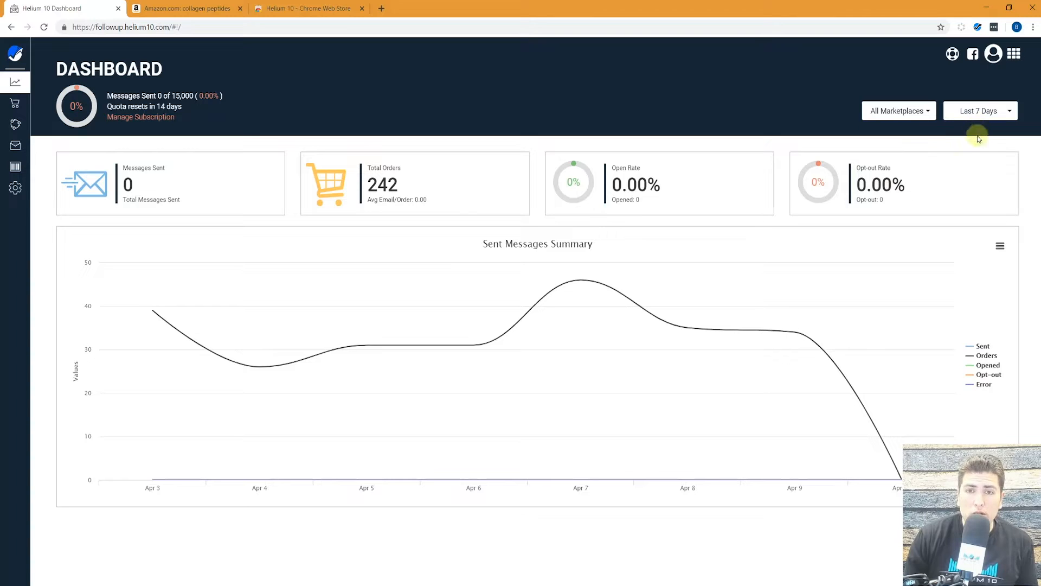
pyautogui.click(984, 118)
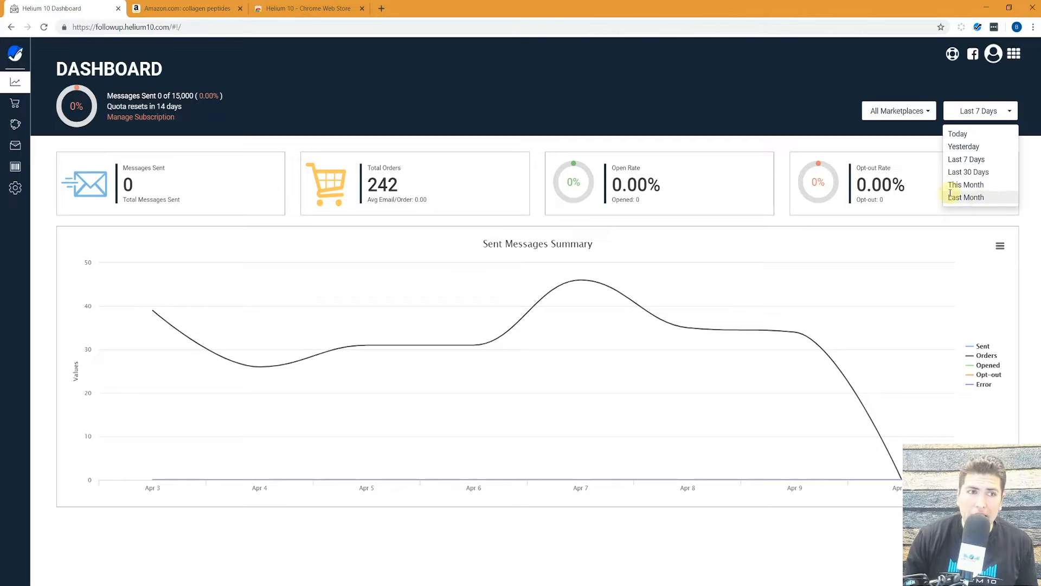
pyautogui.click(690, 82)
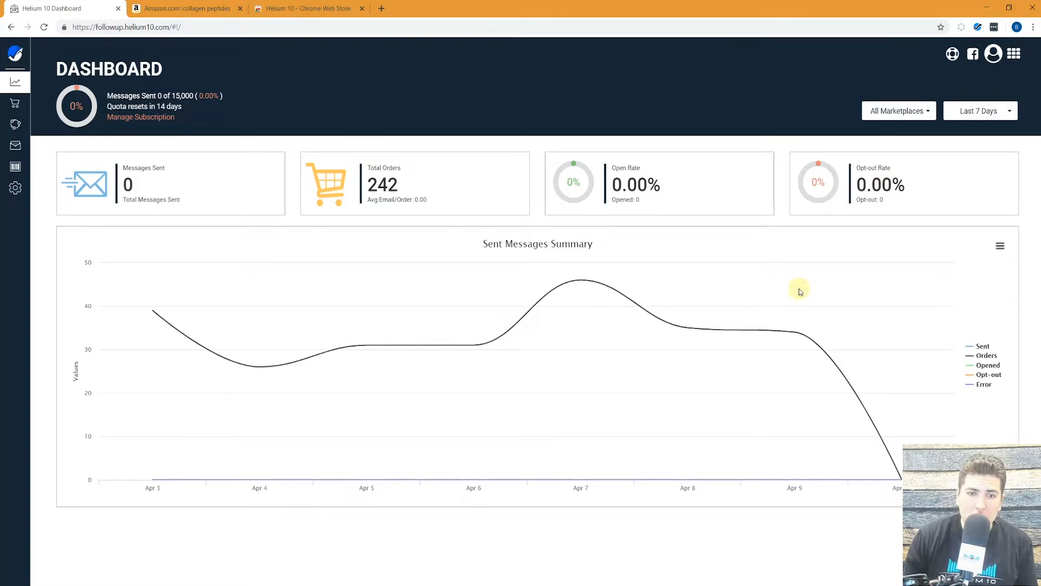
# On the Products page, give the first Canada listing the short name 'Forest heal Vitamin C Serum' and save.
pyautogui.moveTo(840, 371)
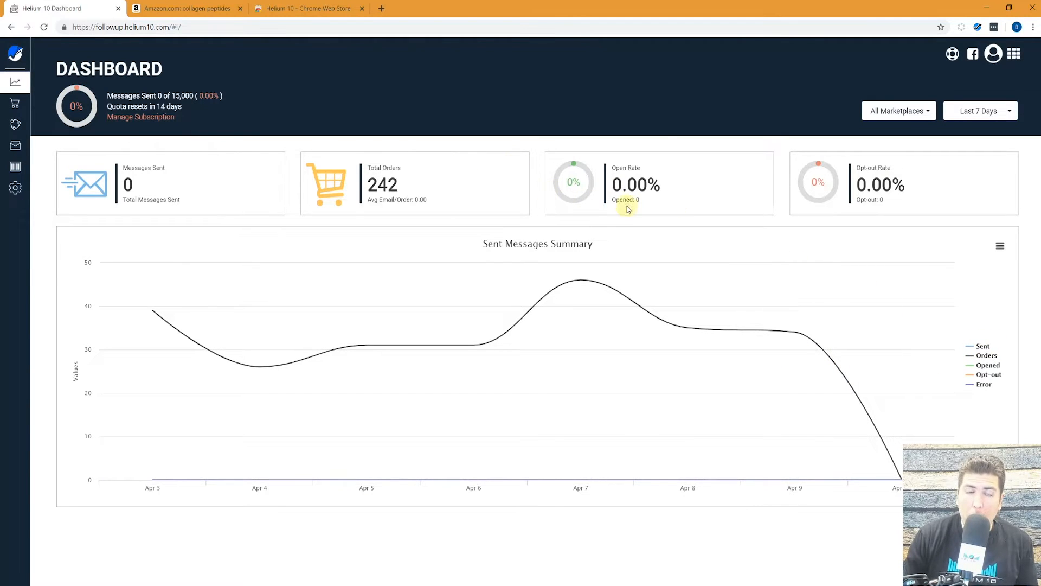
pyautogui.moveTo(609, 317)
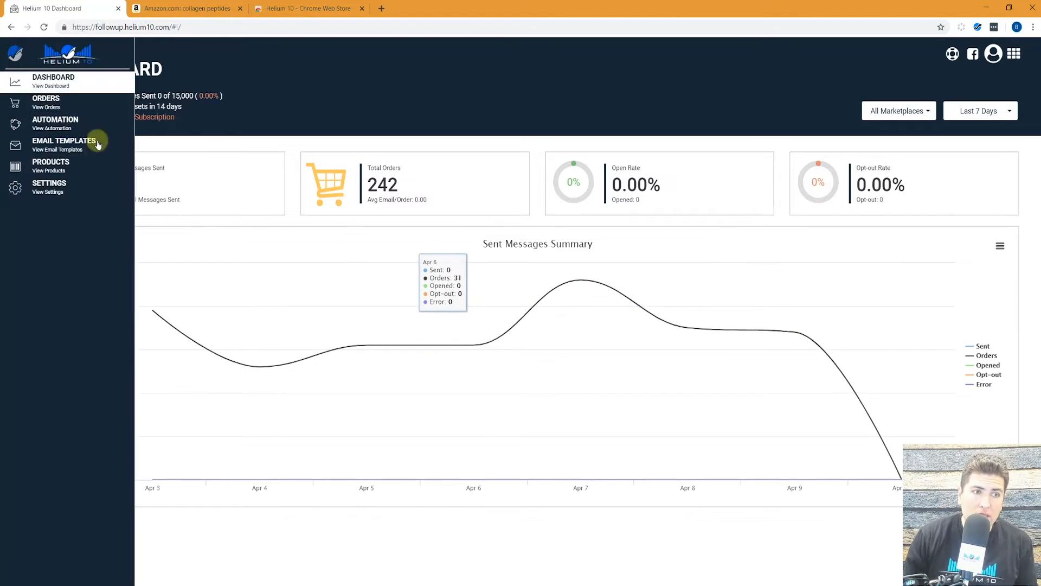
pyautogui.moveTo(18, 95)
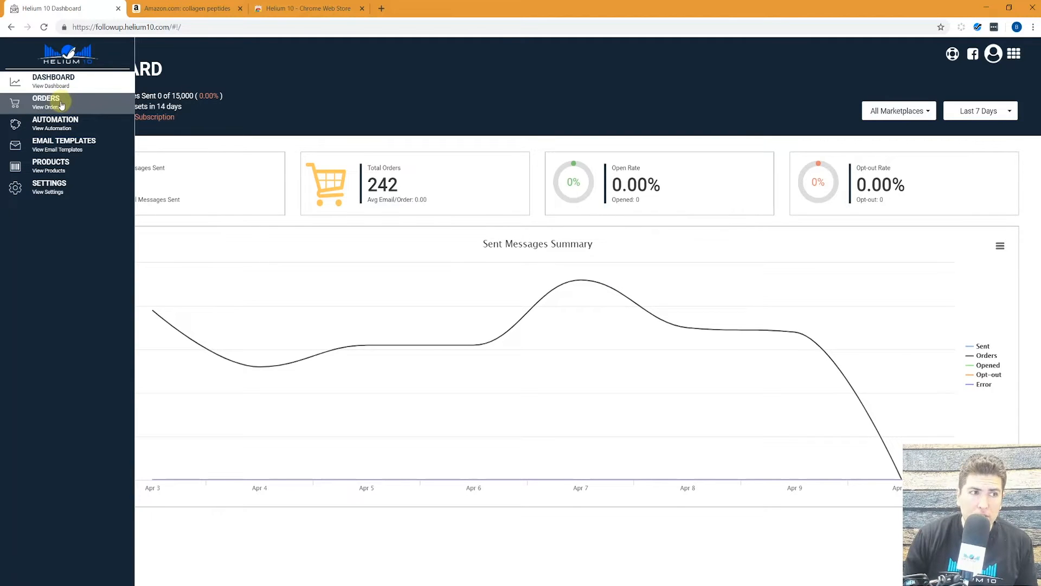
pyautogui.click(55, 172)
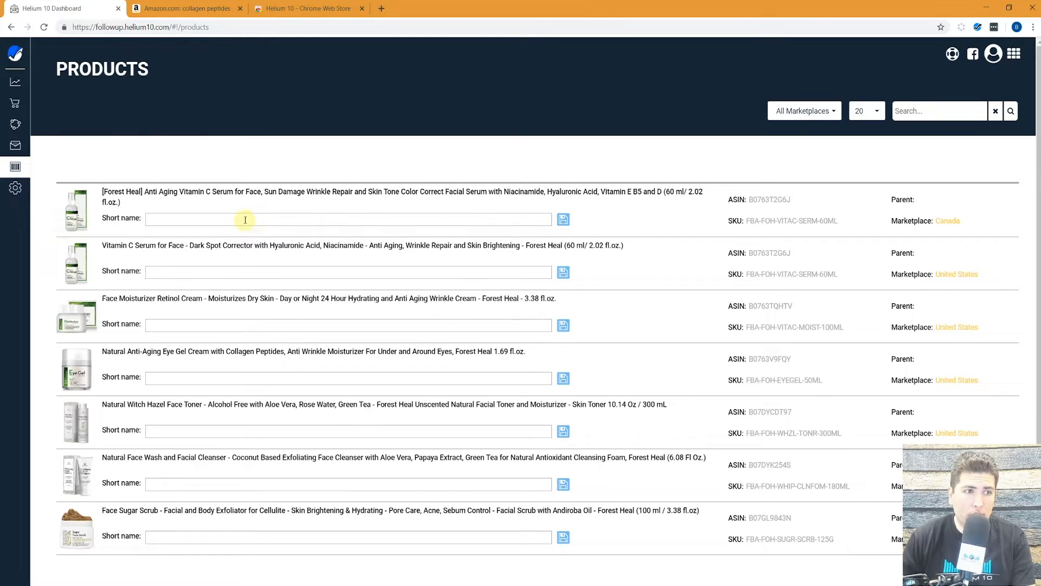
pyautogui.moveTo(105, 194)
pyautogui.mouseDown()
pyautogui.moveTo(144, 194)
pyautogui.moveTo(161, 207)
pyautogui.mouseUp()
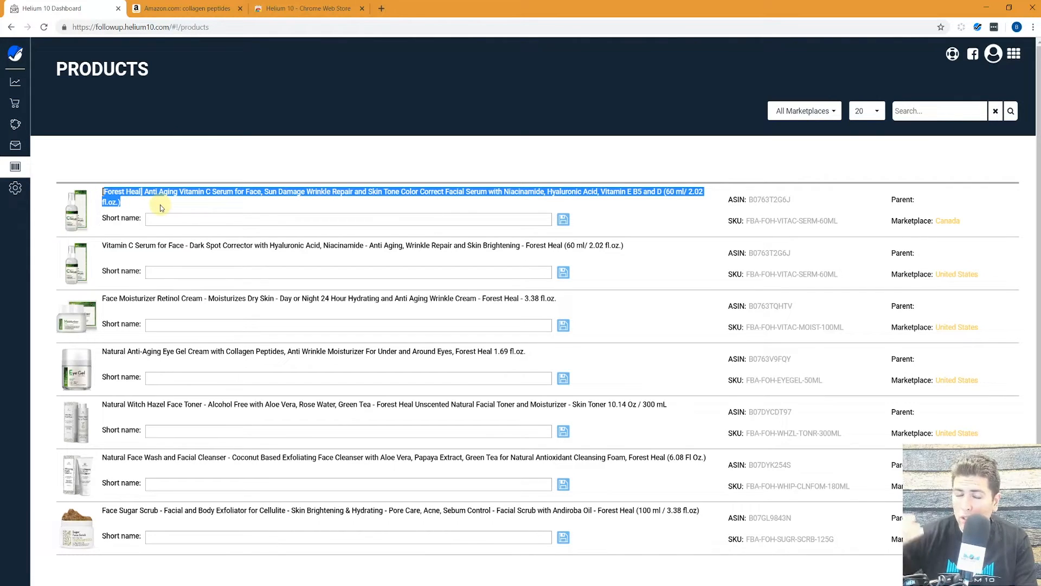
pyautogui.click(174, 216)
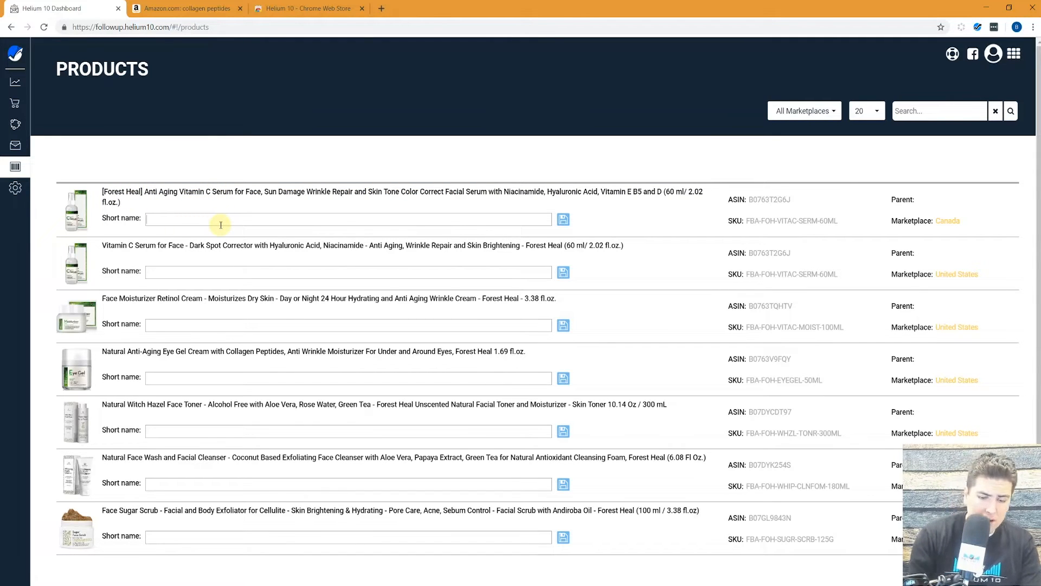
pyautogui.write('Forest hea')
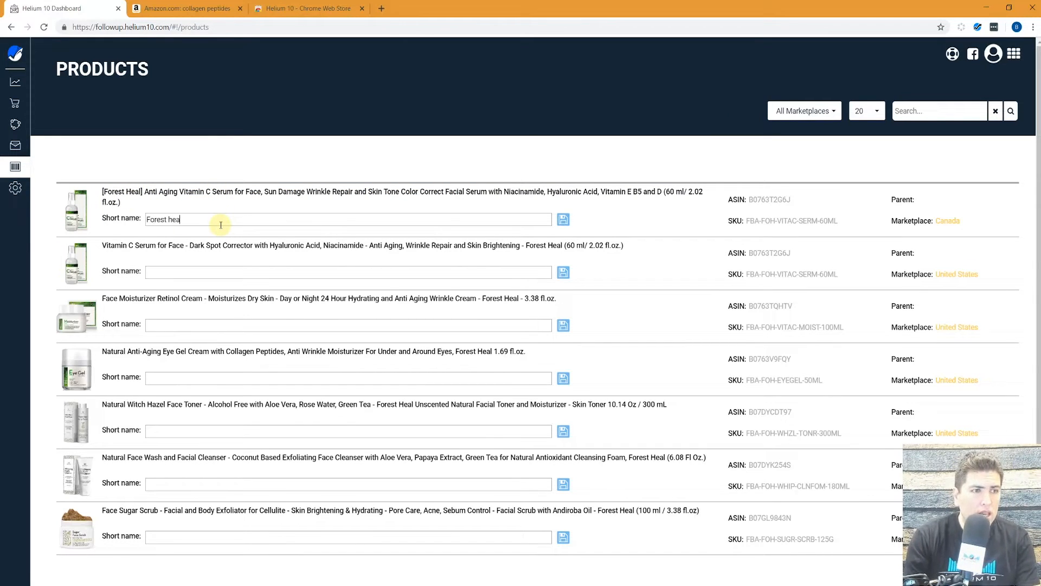
pyautogui.write('l Vitamin ')
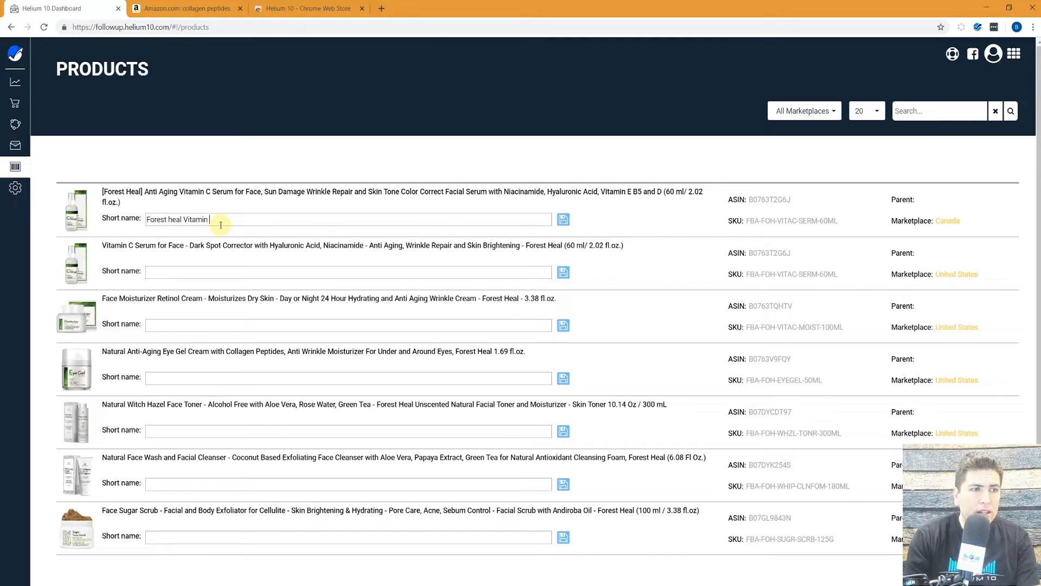
pyautogui.write('C Serum')
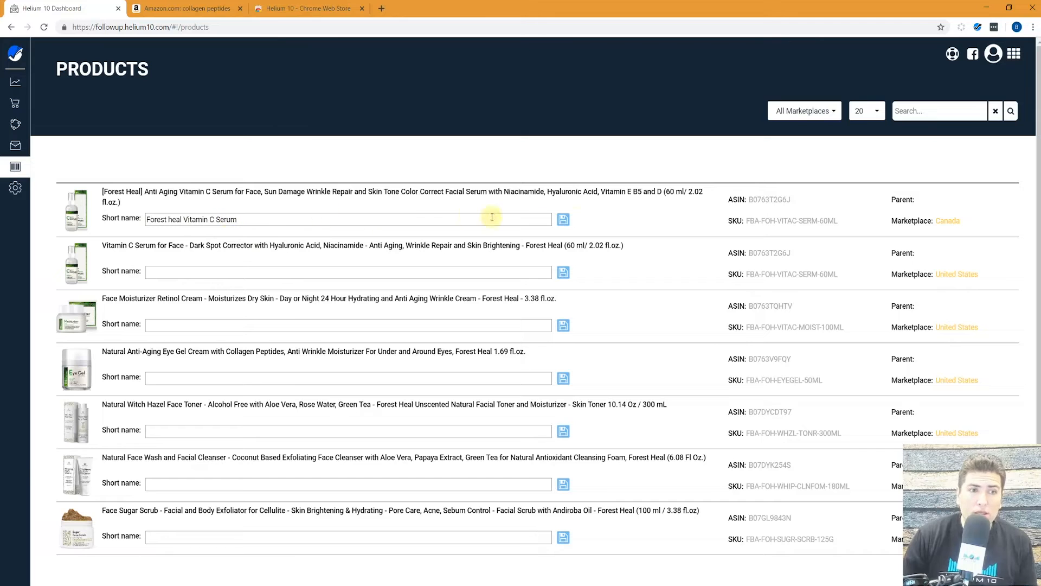
pyautogui.click(564, 219)
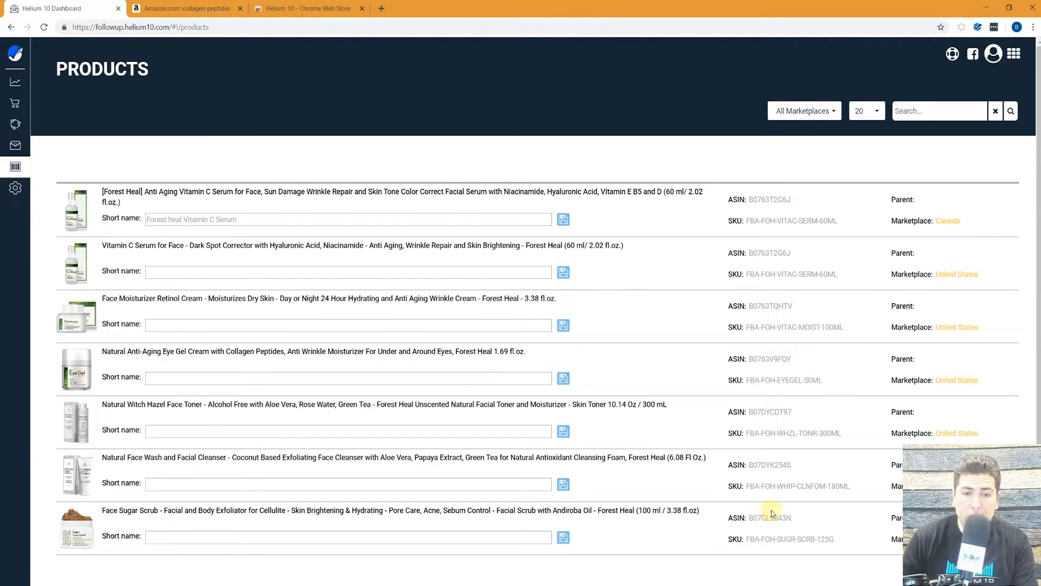
# Search the products by the Face Sugar Scrub's ASIN B07GL9843N.
pyautogui.doubleClick(785, 518)
pyautogui.hotkey('ctrl', 'c')
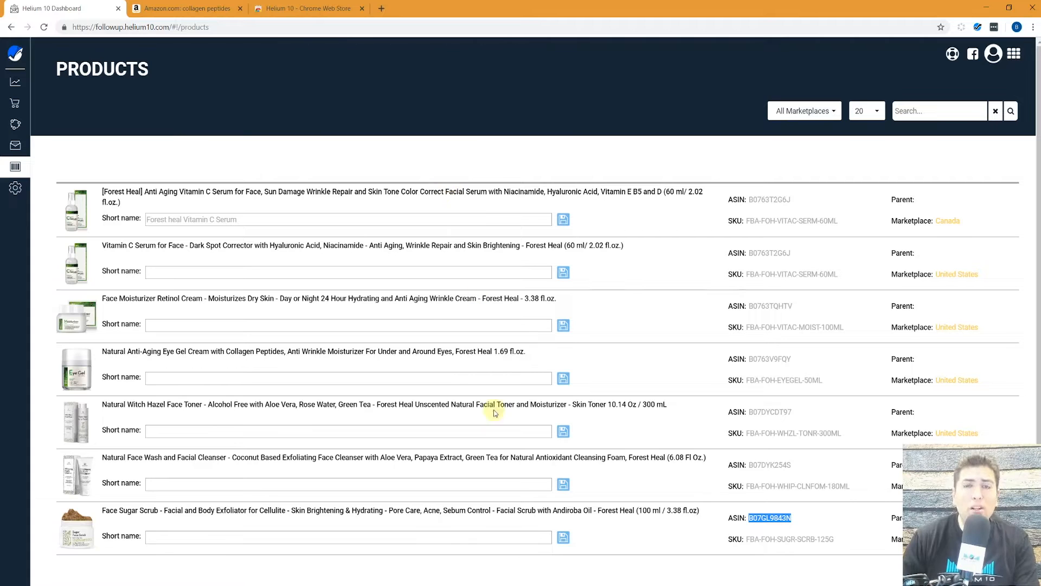
pyautogui.click(937, 110)
pyautogui.hotkey('ctrl', 'v')
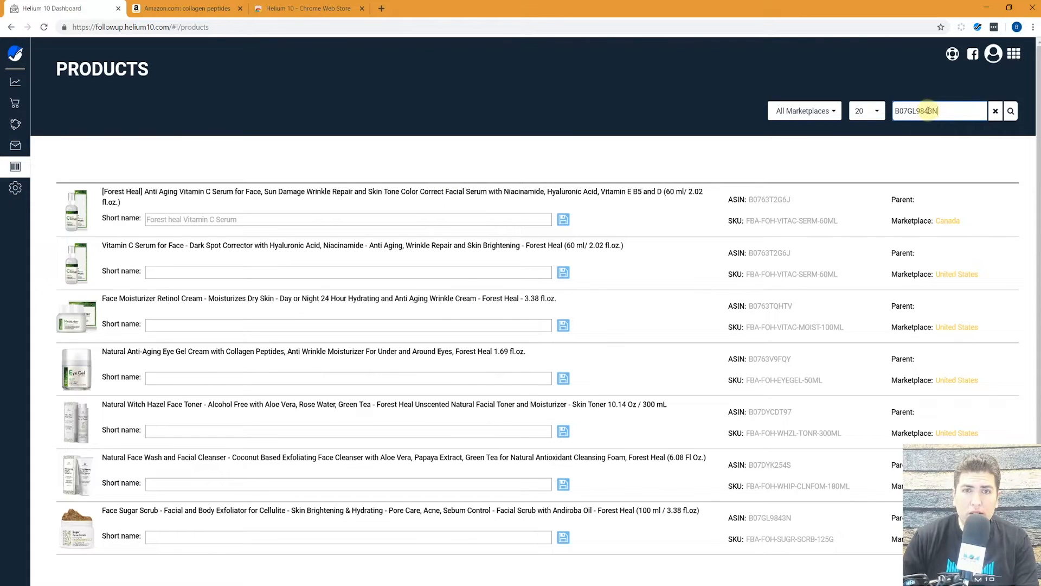
pyautogui.click(1010, 113)
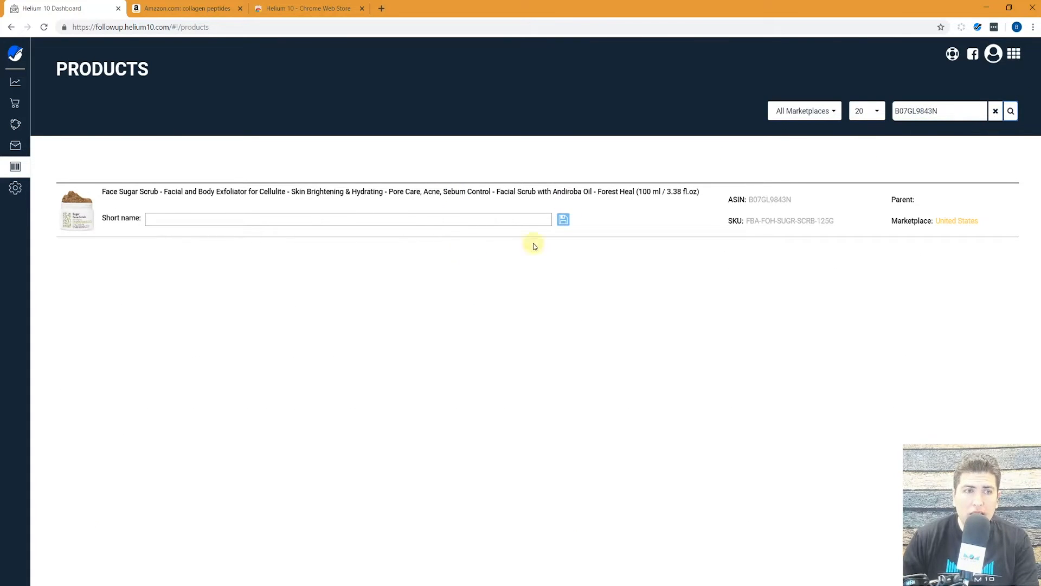
# Replace the search with 'vitamin c serum' to list only the Canada and United States serums.
pyautogui.doubleClick(954, 112)
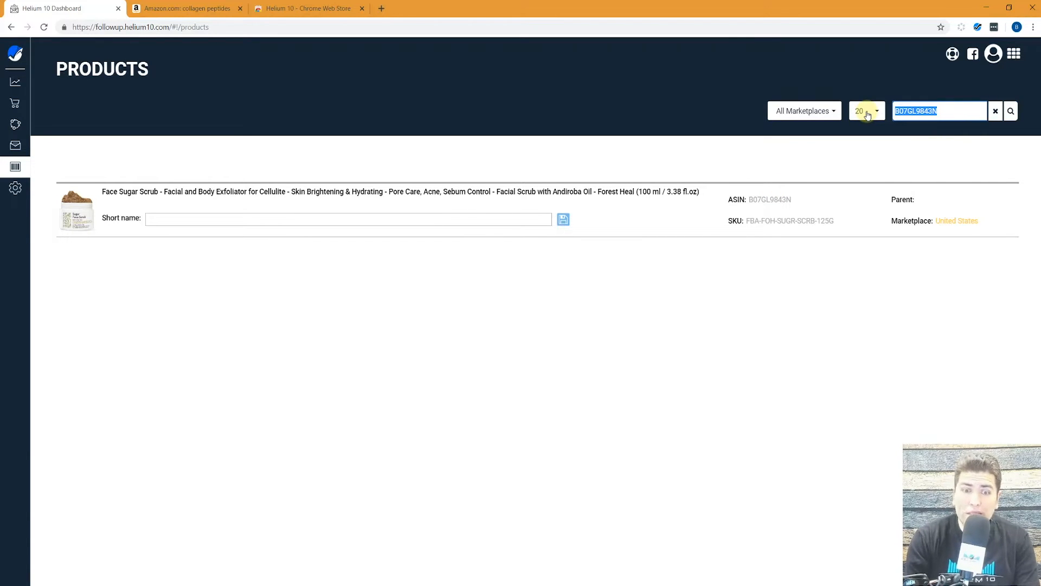
pyautogui.write('vitamin c s')
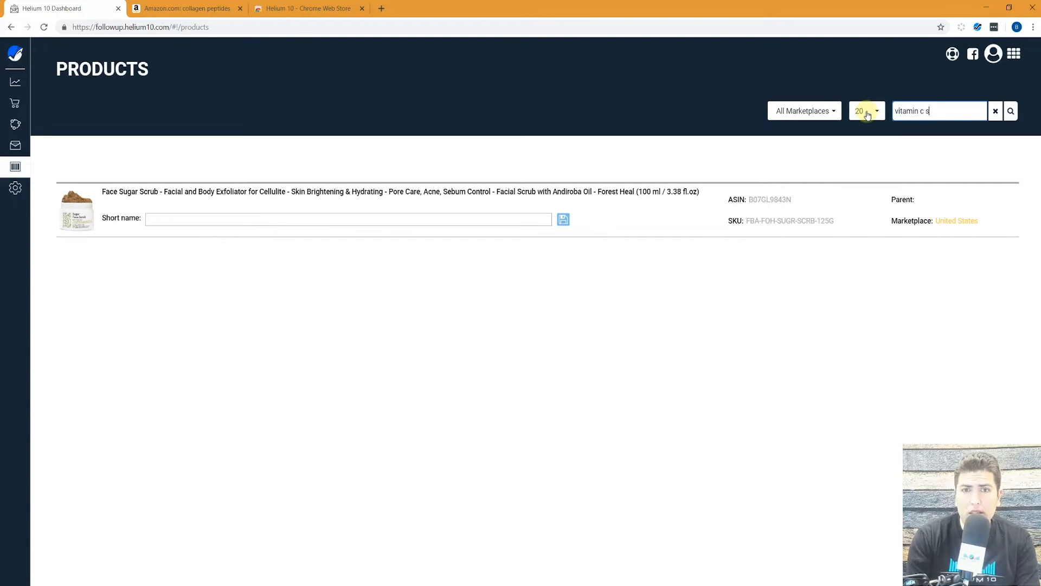
pyautogui.write('erum')
pyautogui.click(1011, 112)
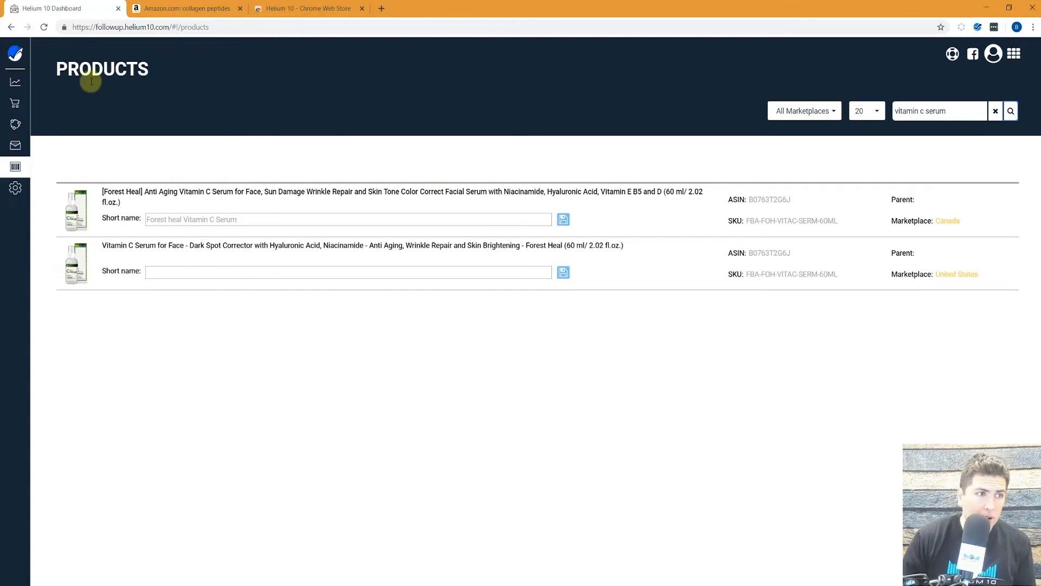
pyautogui.moveTo(73, 142)
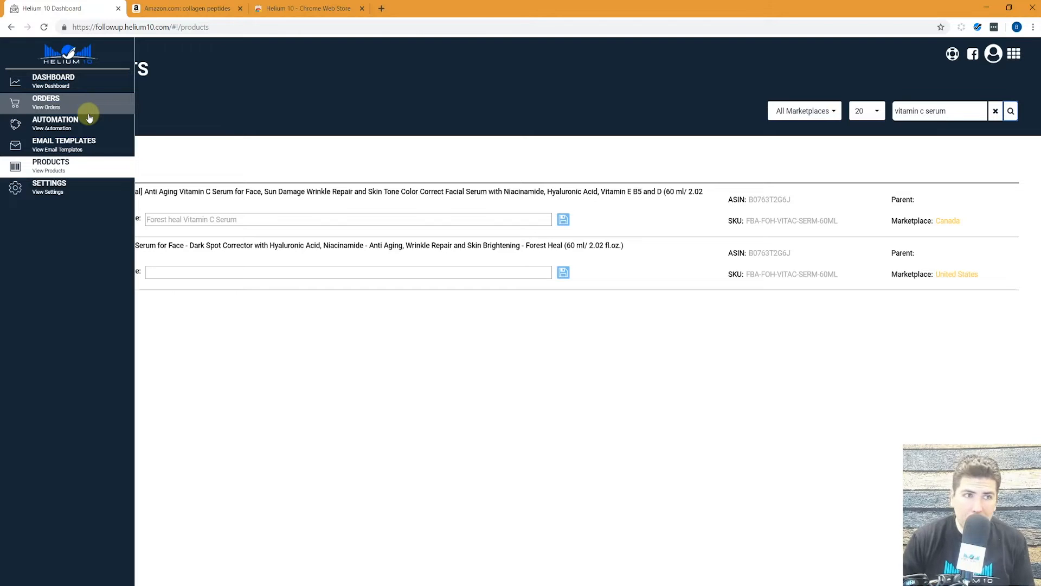
pyautogui.click(48, 105)
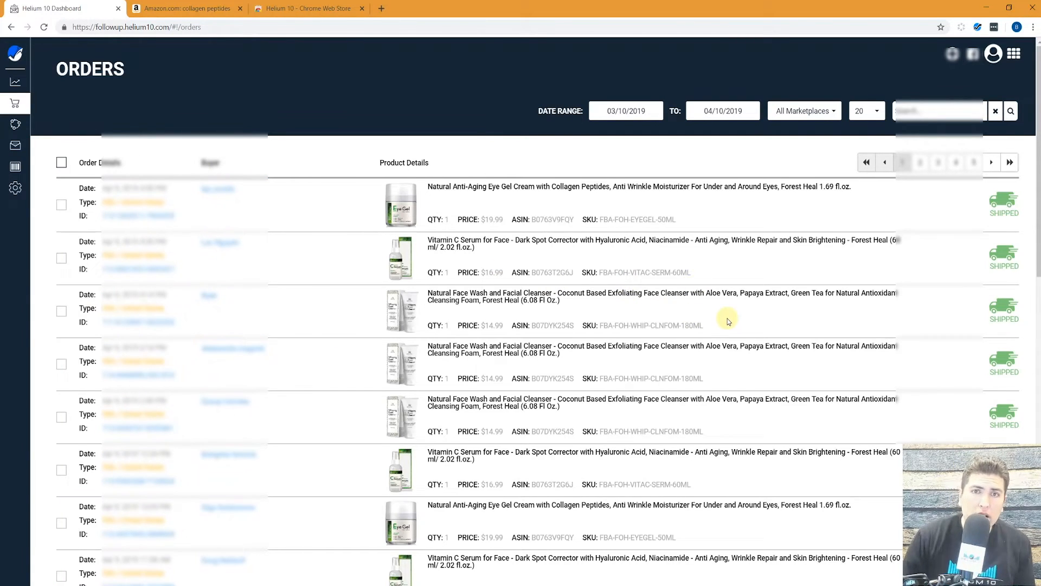
pyautogui.moveTo(1003, 202)
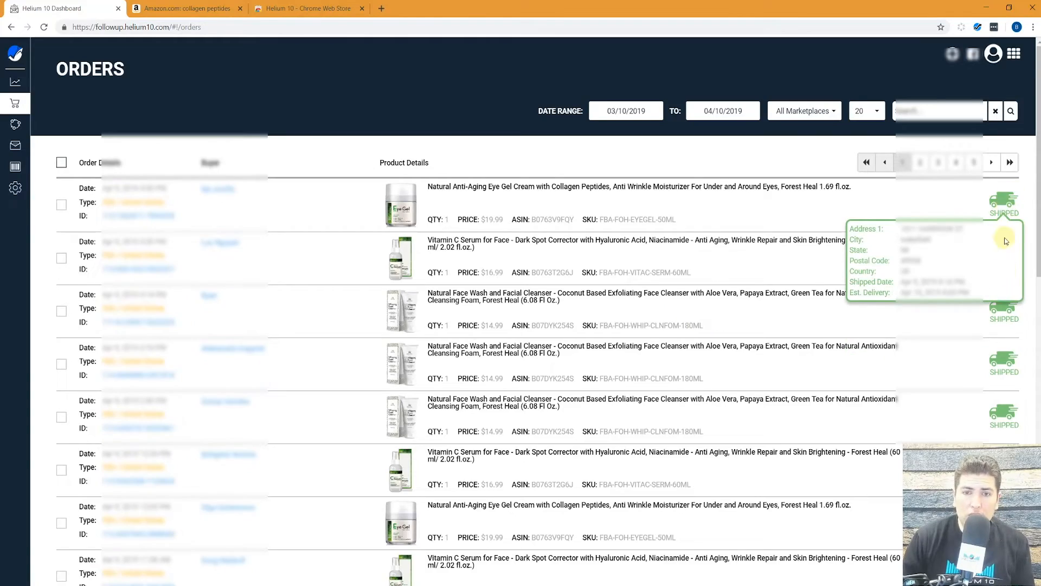
pyautogui.scroll(-10, 1010, 299)
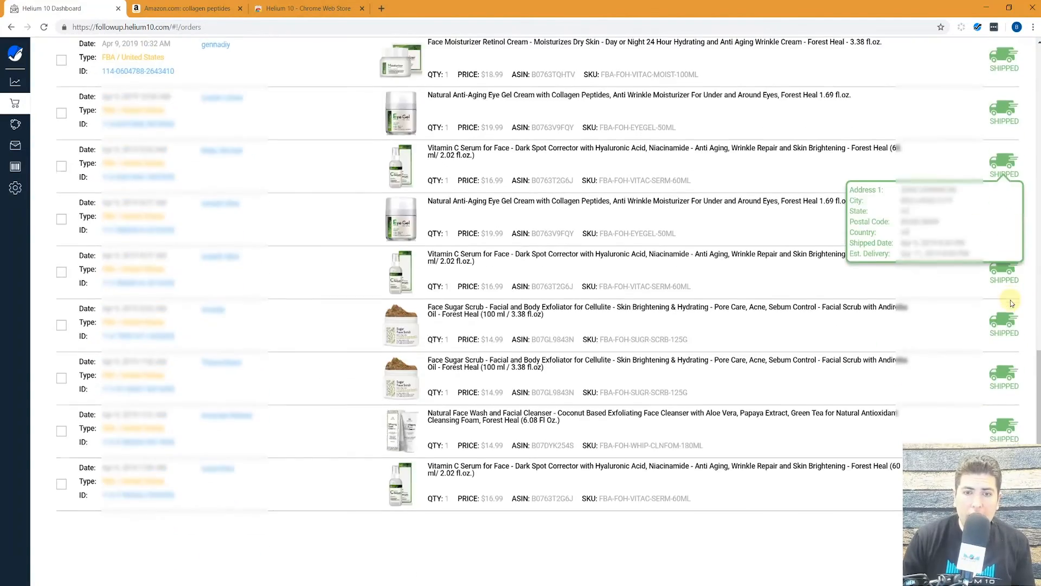
pyautogui.scroll(10, 1010, 300)
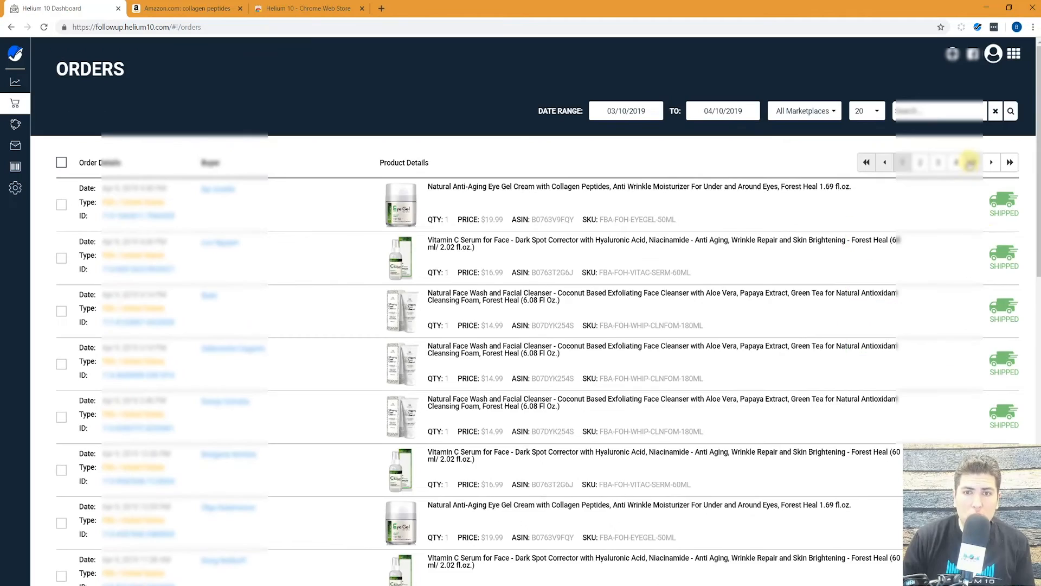
pyautogui.click(970, 162)
pyautogui.scroll(-10, 995, 240)
pyautogui.scroll(10, 996, 240)
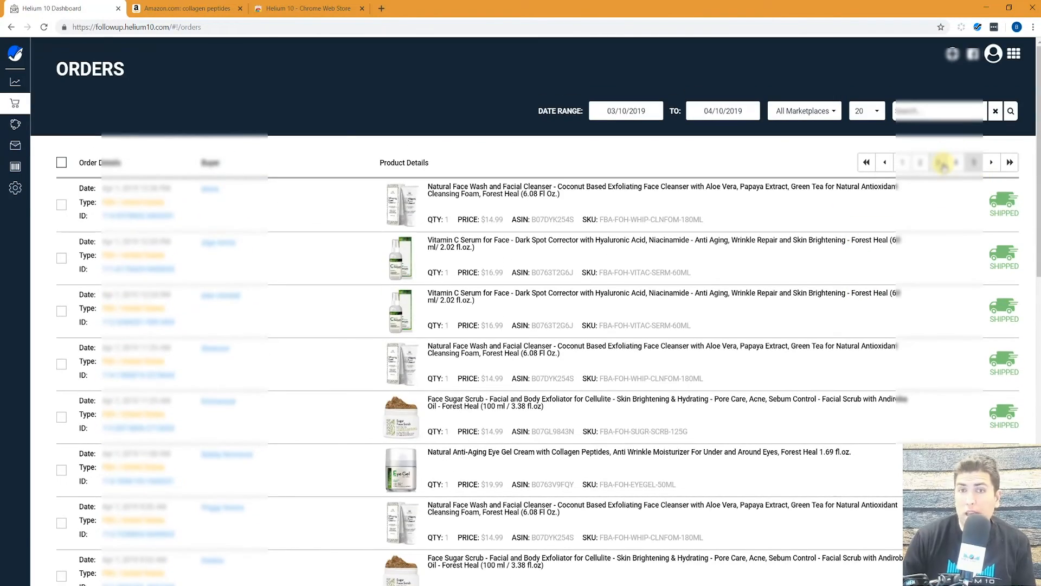
pyautogui.click(903, 162)
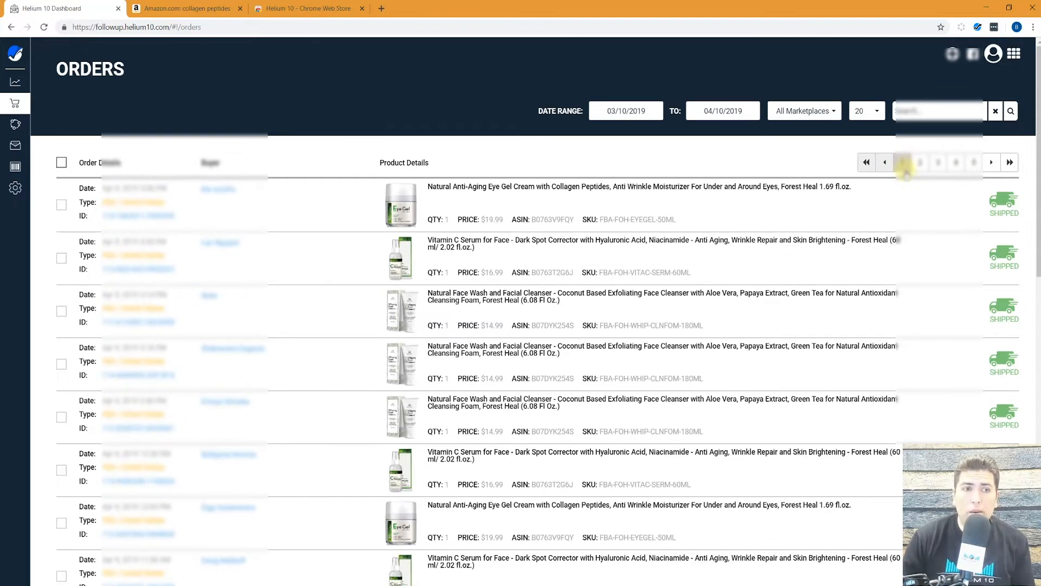
pyautogui.moveTo(1006, 241)
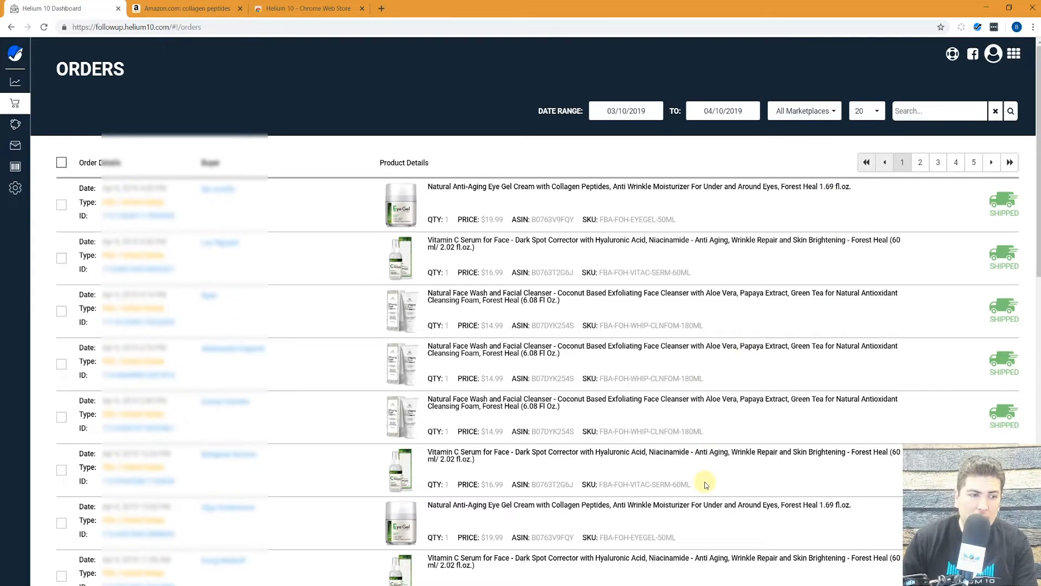
pyautogui.click(934, 111)
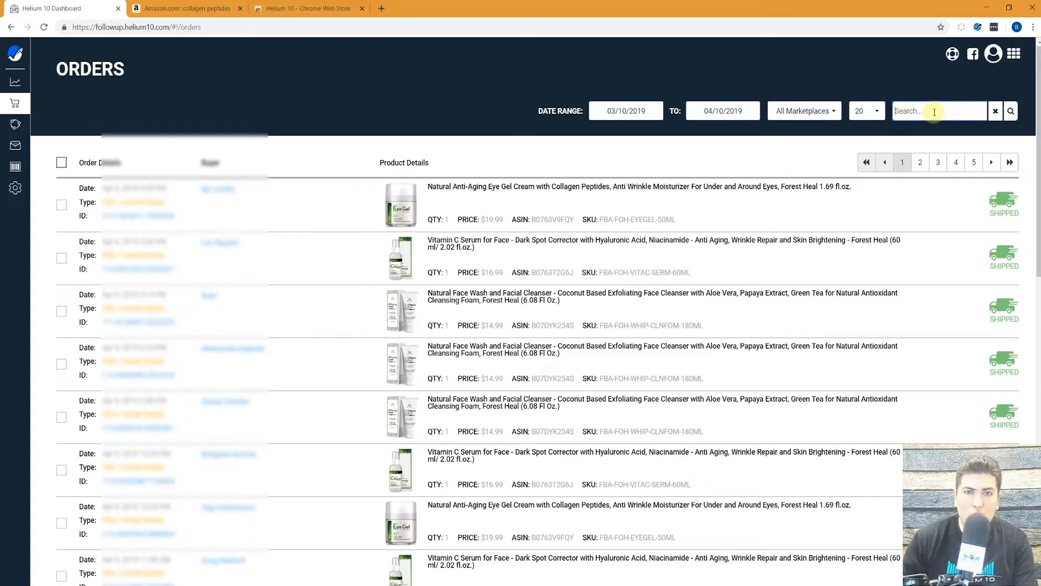
pyautogui.write('mary')
pyautogui.moveTo(933, 112); pyautogui.dragTo(870, 129)
pyautogui.press('BackSpace')
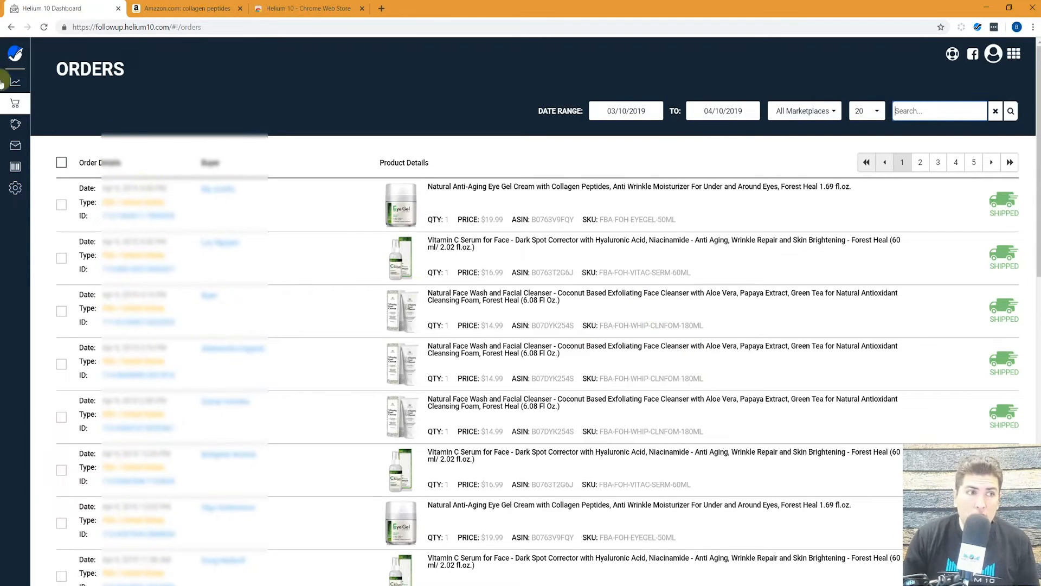
pyautogui.moveTo(16, 81)
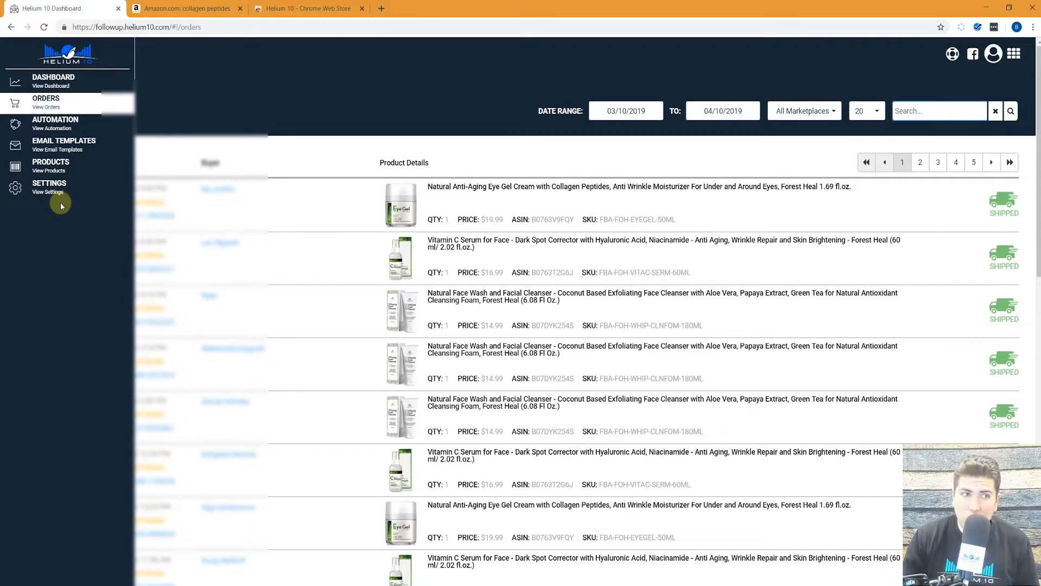
# Open Email Templates and look over the eight premade delivered and shipped templates.
pyautogui.click(72, 145)
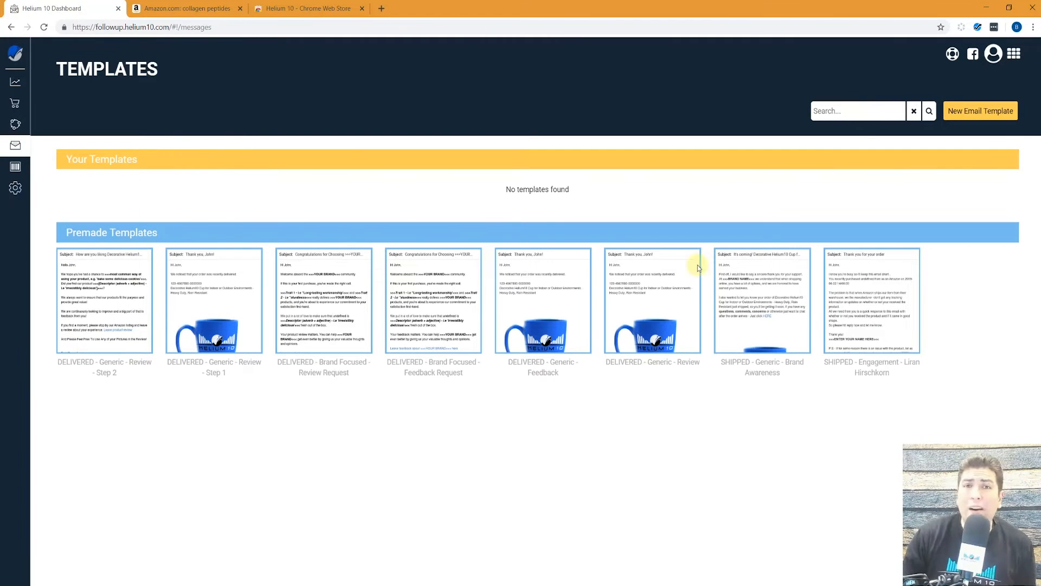
pyautogui.moveTo(806, 290)
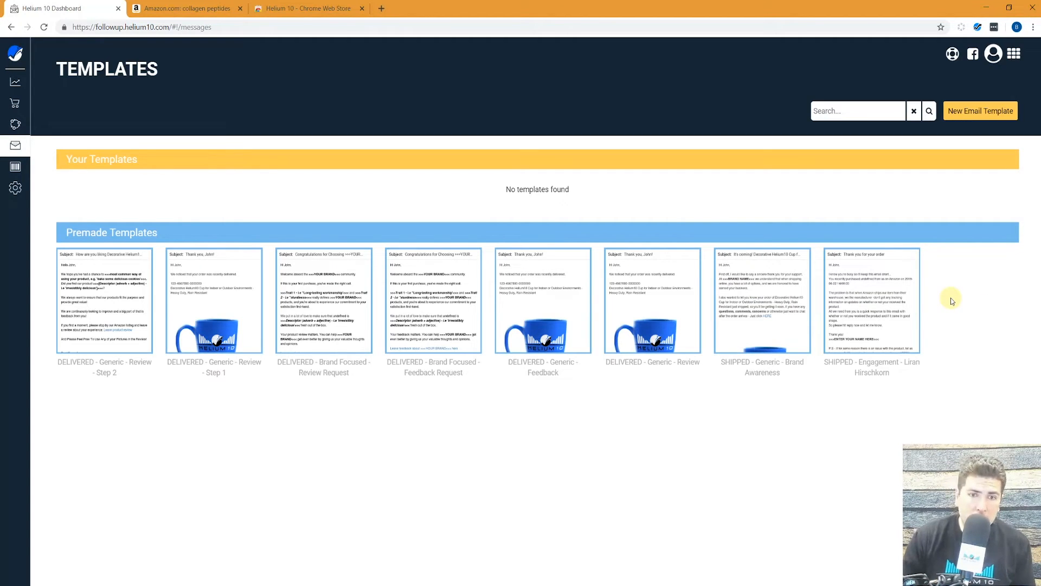
pyautogui.moveTo(885, 329)
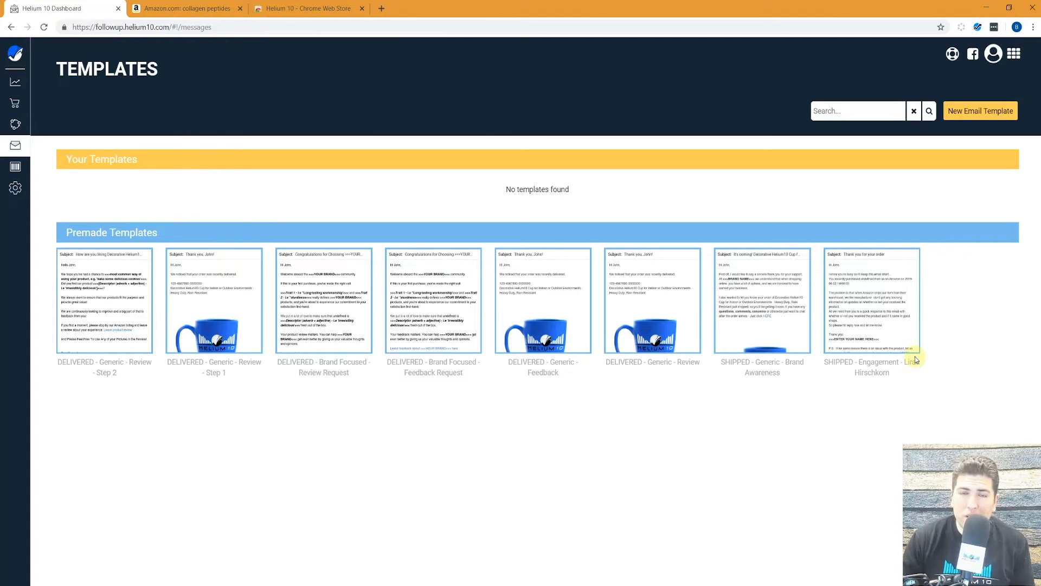
# Copy the premade SHIPPED - Engagement template, subject 'Thank you for your order', into the editor.
pyautogui.moveTo(882, 306)
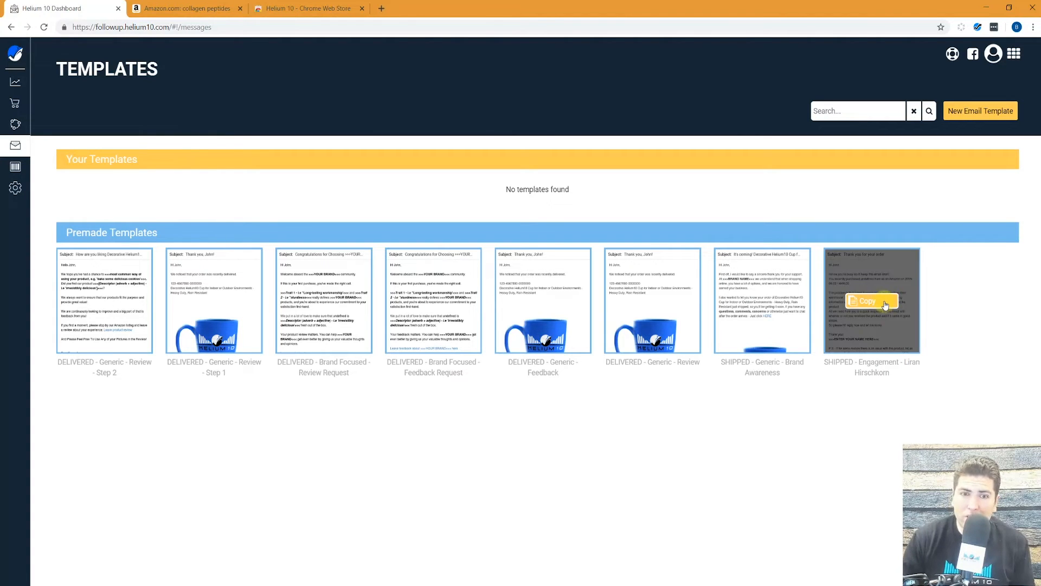
pyautogui.click(874, 298)
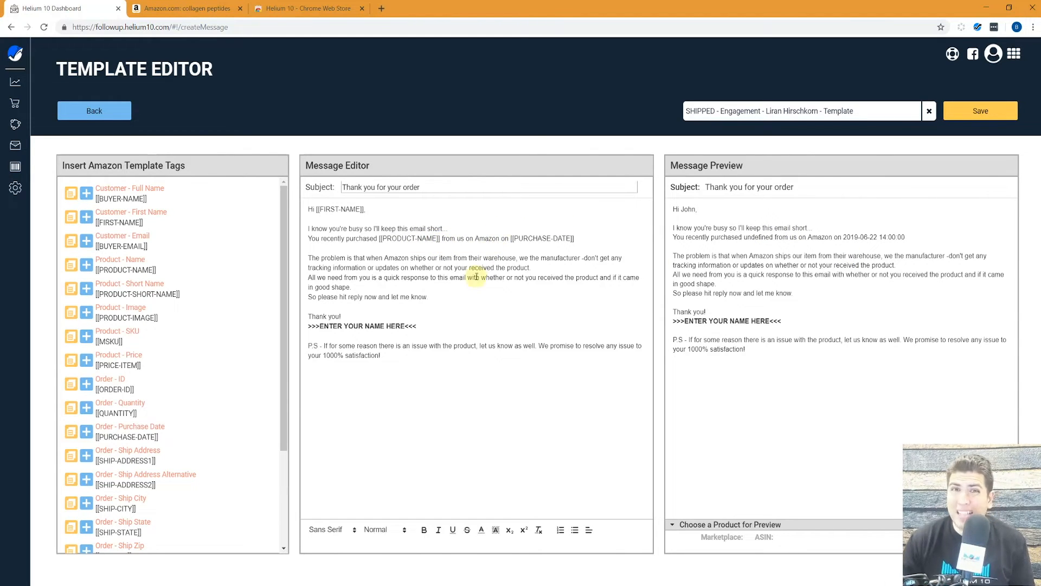
# Delete the [[PRODUCT-NAME]] tag from the message's purchase sentence.
pyautogui.doubleClick(422, 239)
pyautogui.click(440, 239)
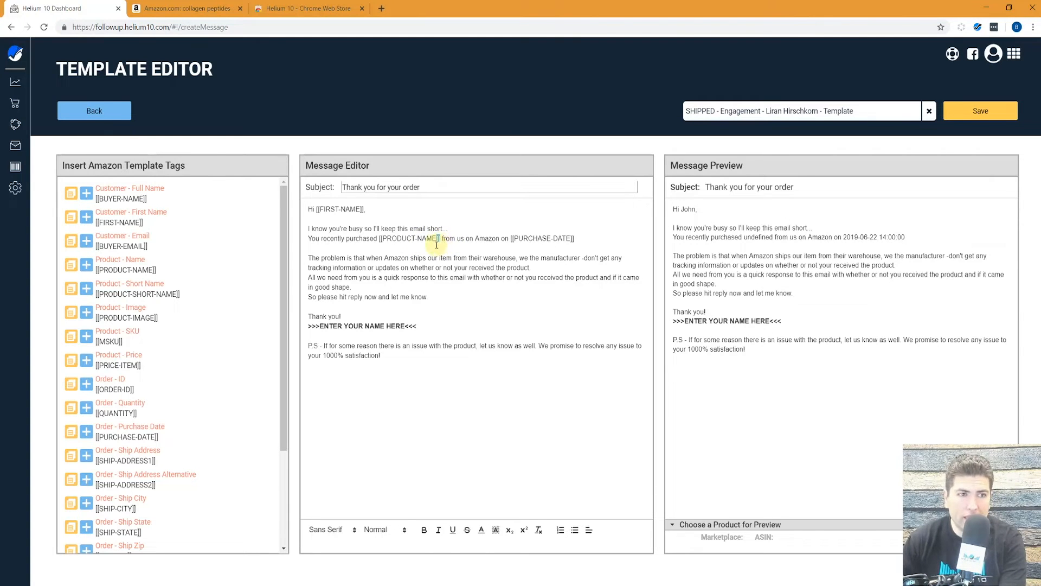
pyautogui.moveTo(435, 238); pyautogui.dragTo(379, 241)
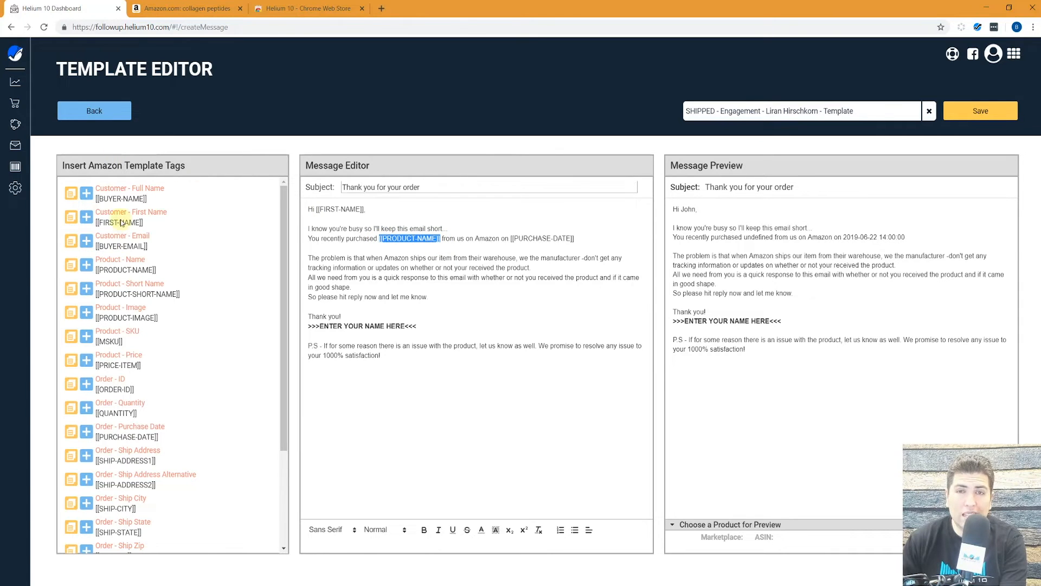
pyautogui.press('BackSpace')
pyautogui.moveTo(417, 325); pyautogui.dragTo(406, 324)
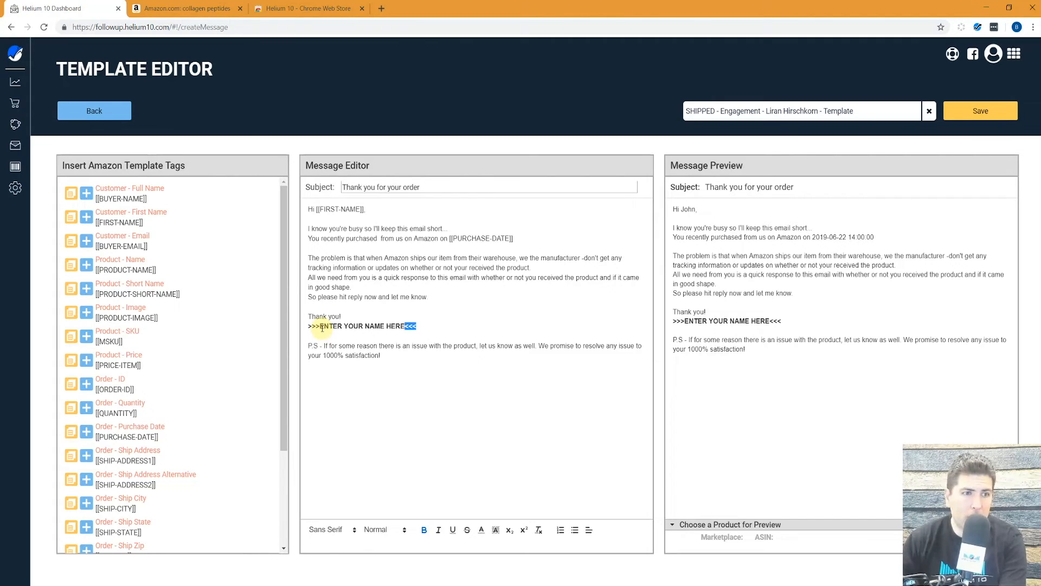
pyautogui.click(383, 232)
# Insert [[PRODUCT-SHORT-NAME]] after 'purchased', fix the spacing, and select the sign-off placeholder.
pyautogui.click(381, 239)
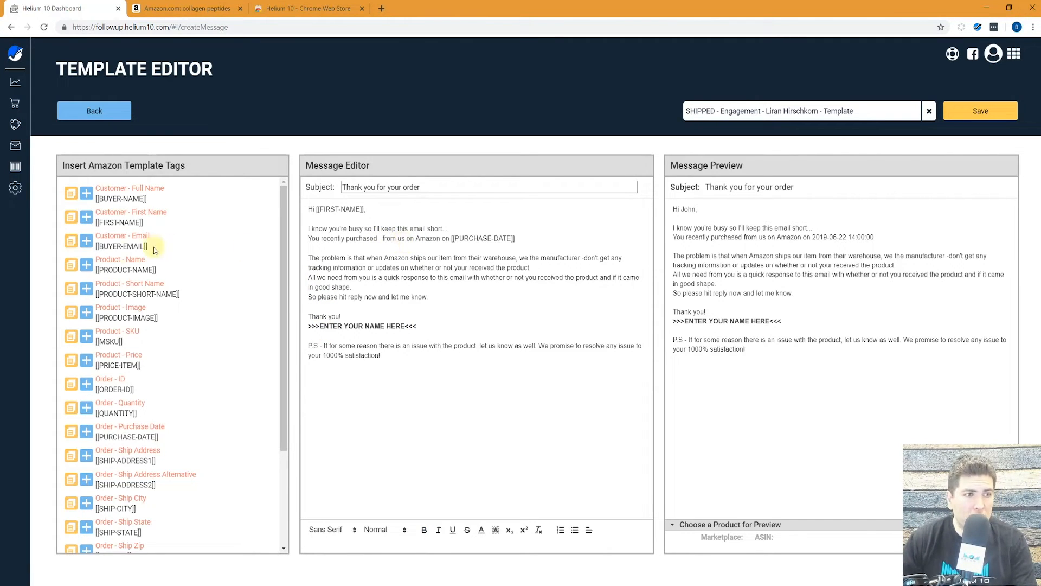
pyautogui.click(88, 289)
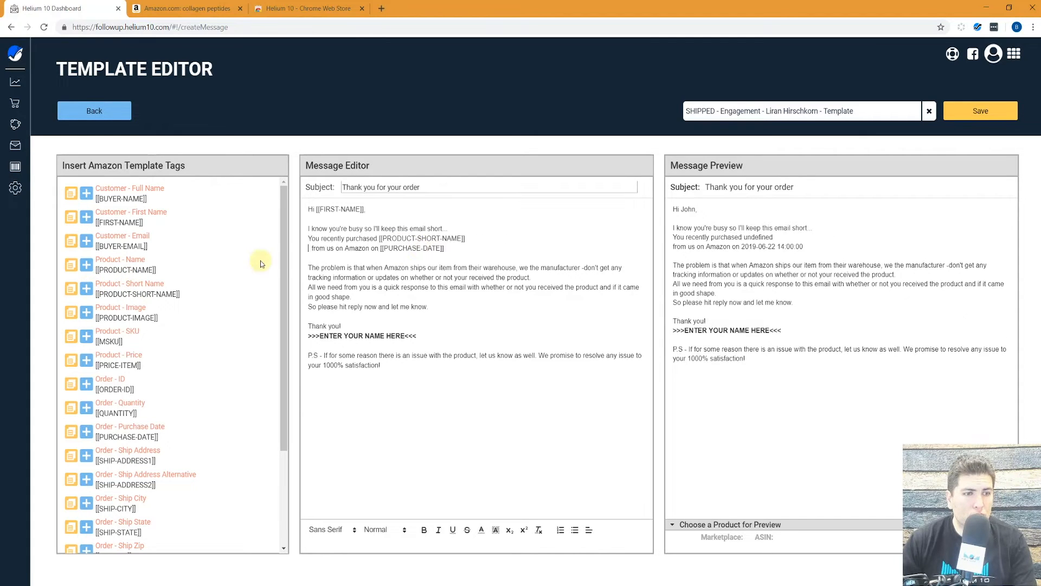
pyautogui.press('Delete')
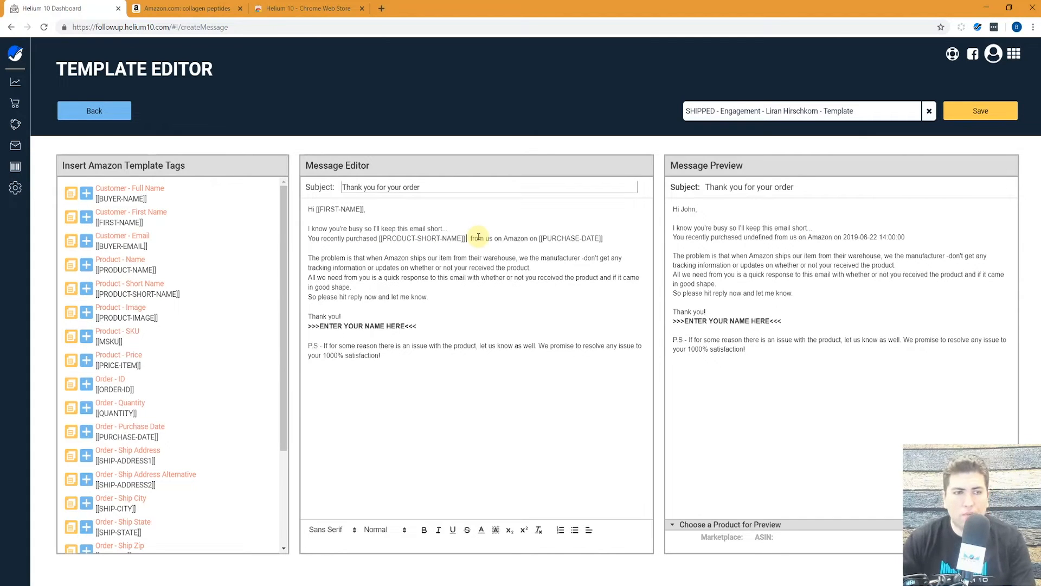
pyautogui.press('Delete')
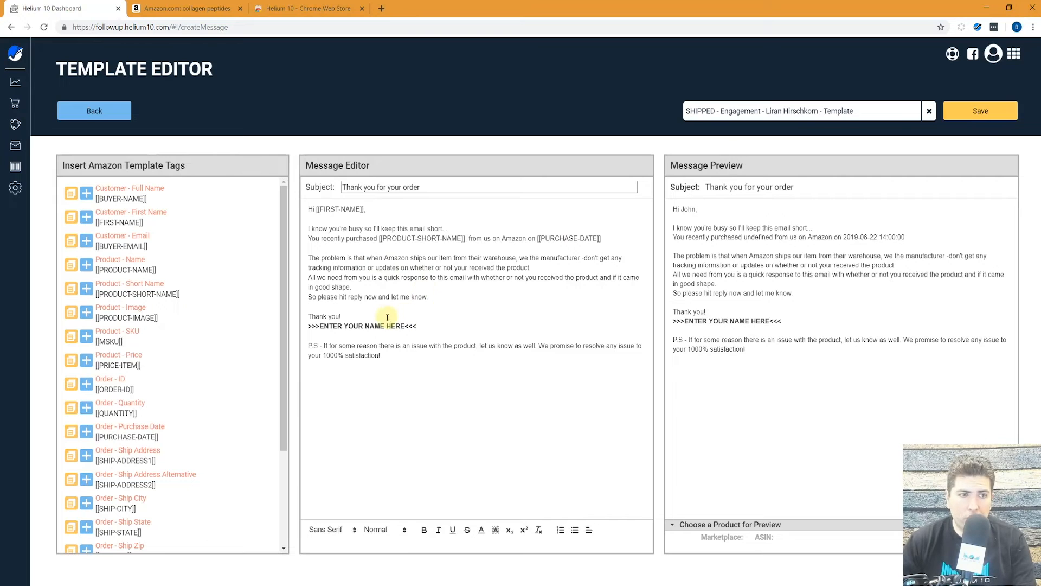
pyautogui.moveTo(426, 327); pyautogui.dragTo(303, 328)
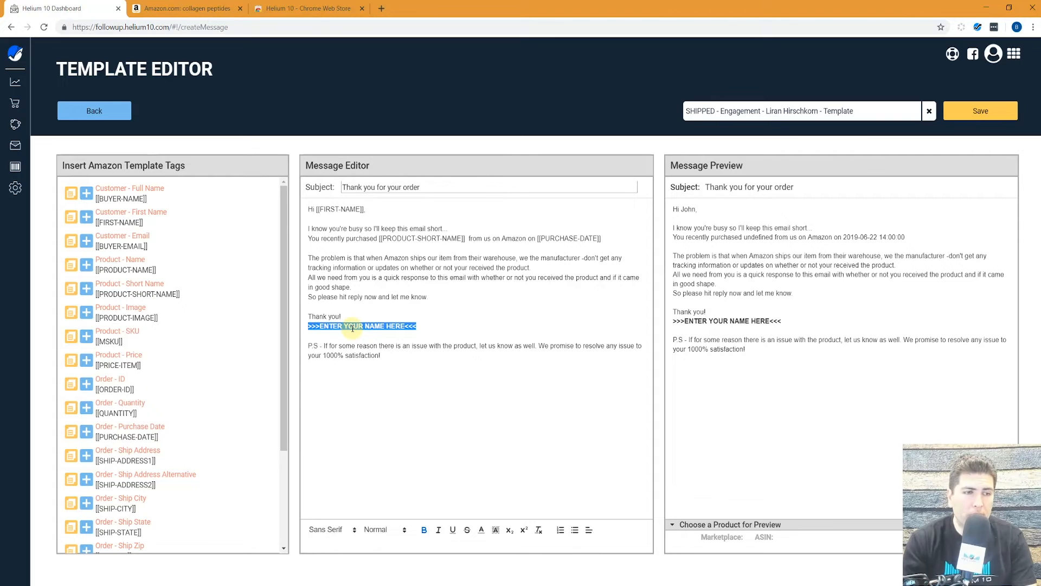
# Replace the sign-off placeholder with the sender's name.
pyautogui.write('Shakira')
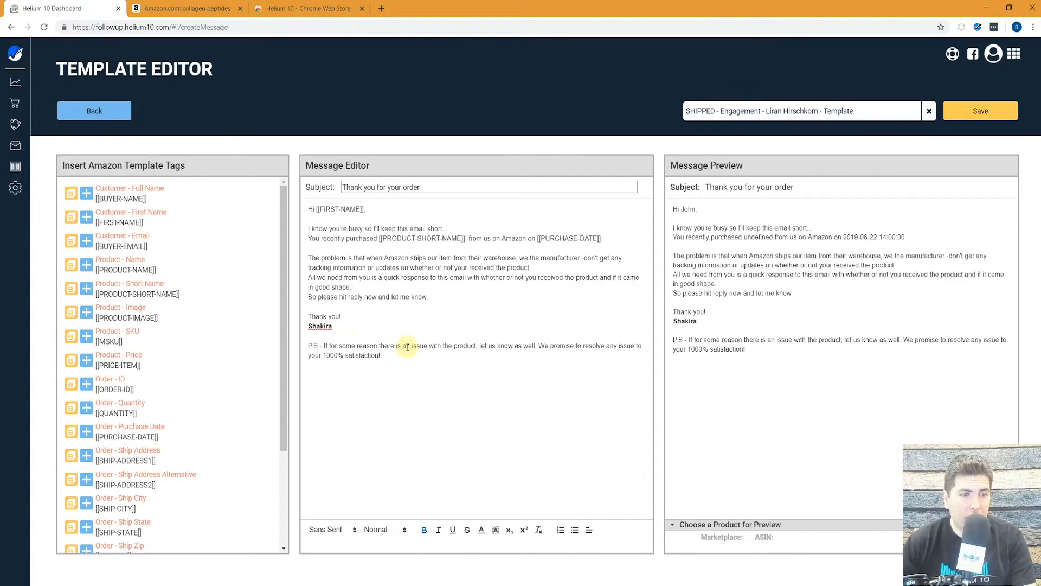
pyautogui.moveTo(420, 355); pyautogui.dragTo(323, 315)
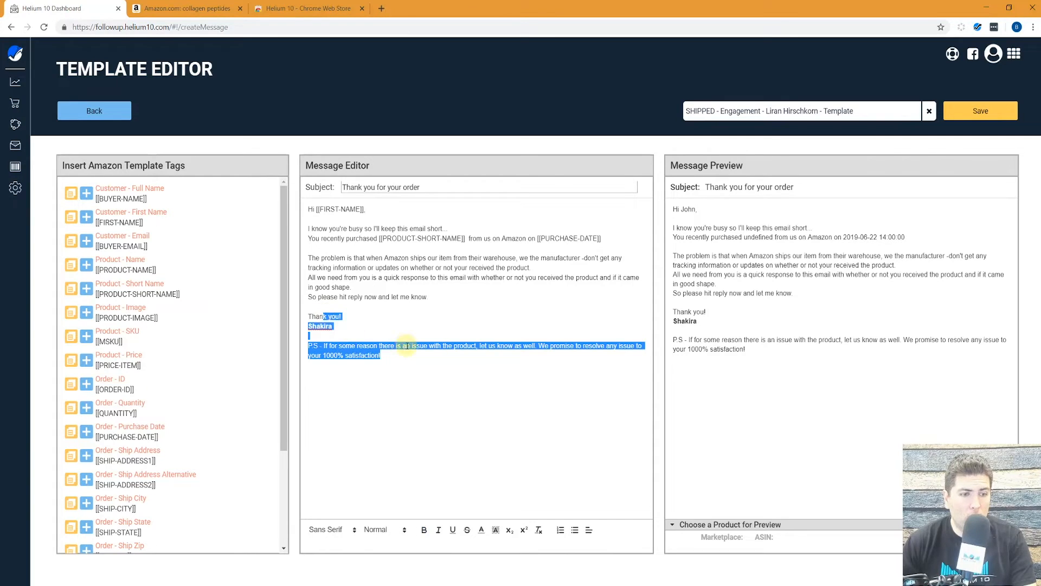
pyautogui.click(410, 350)
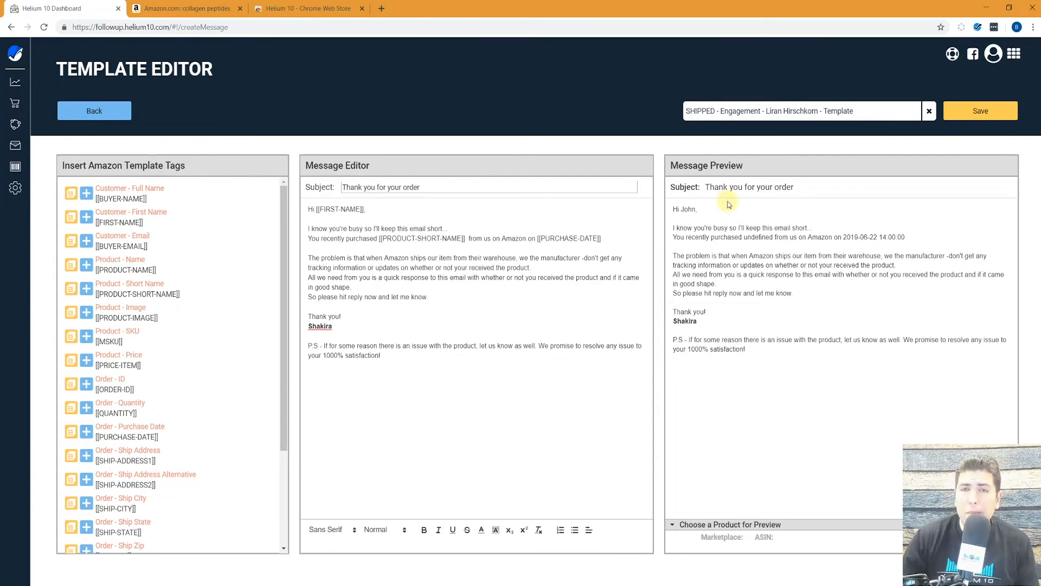
# Preview the email using Forest heal Vitamin C Serum as the sample product.
pyautogui.click(739, 526)
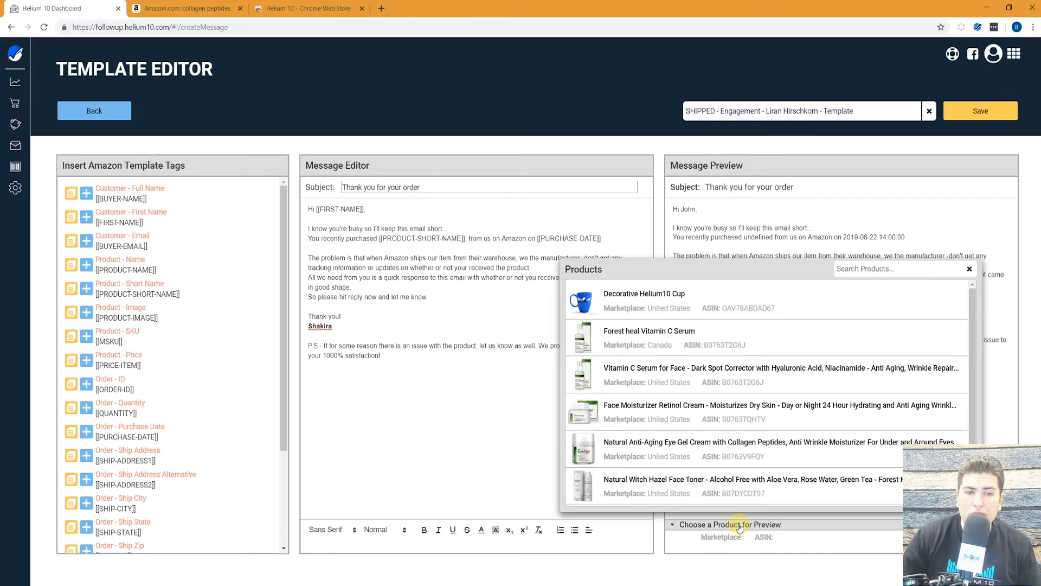
pyautogui.click(680, 341)
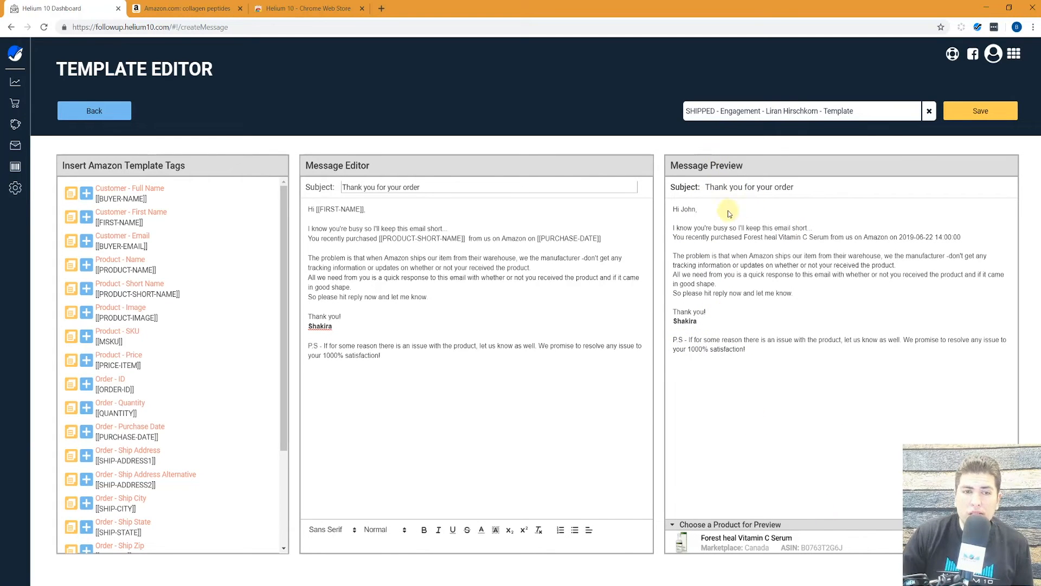
pyautogui.moveTo(678, 238); pyautogui.dragTo(950, 245)
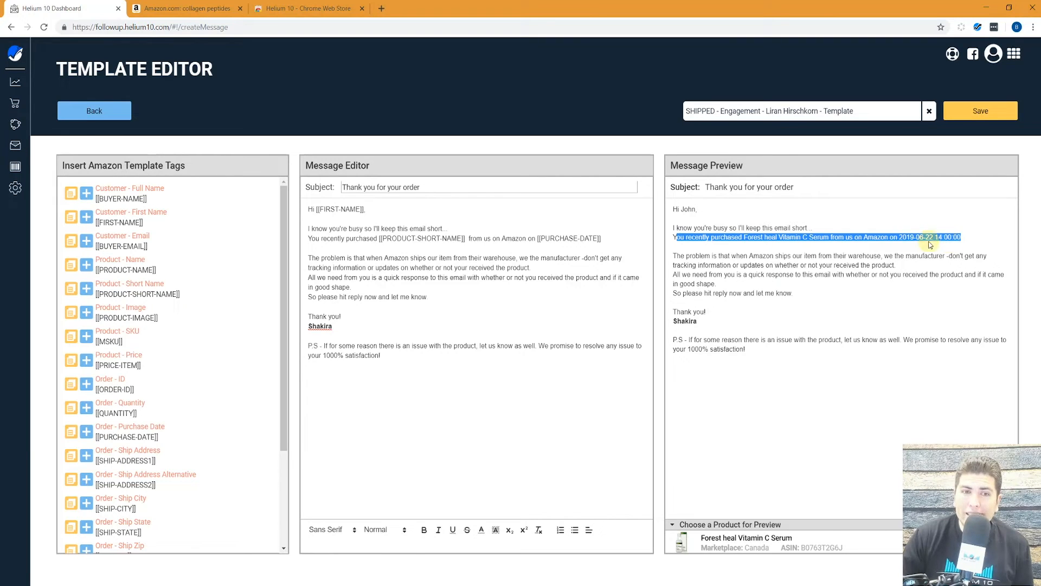
pyautogui.click(766, 359)
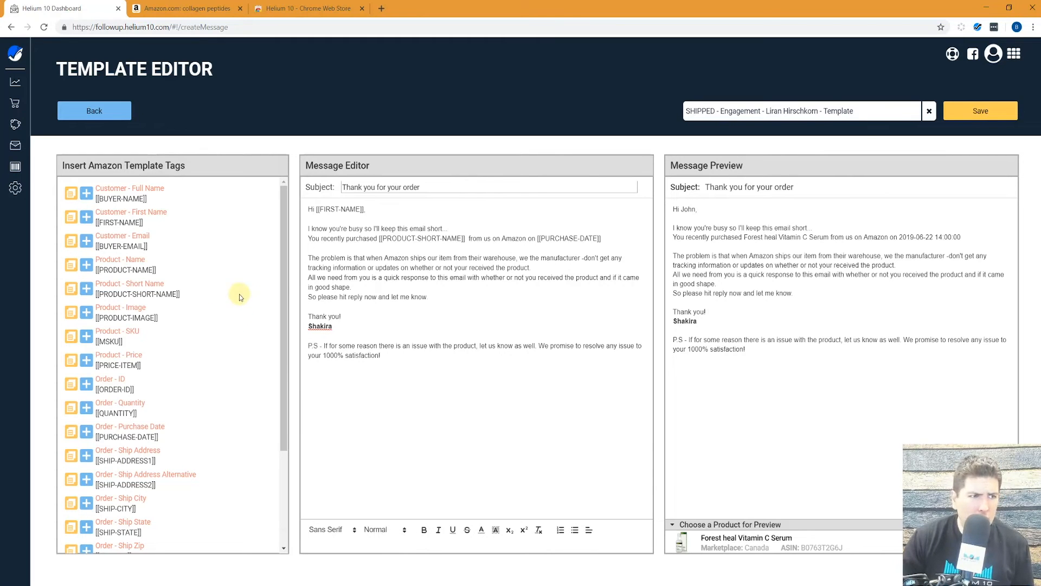
# Append the [[PRODUCT-IMAGE]] tag, check the serum photo in the preview, and save the template.
pyautogui.click(86, 313)
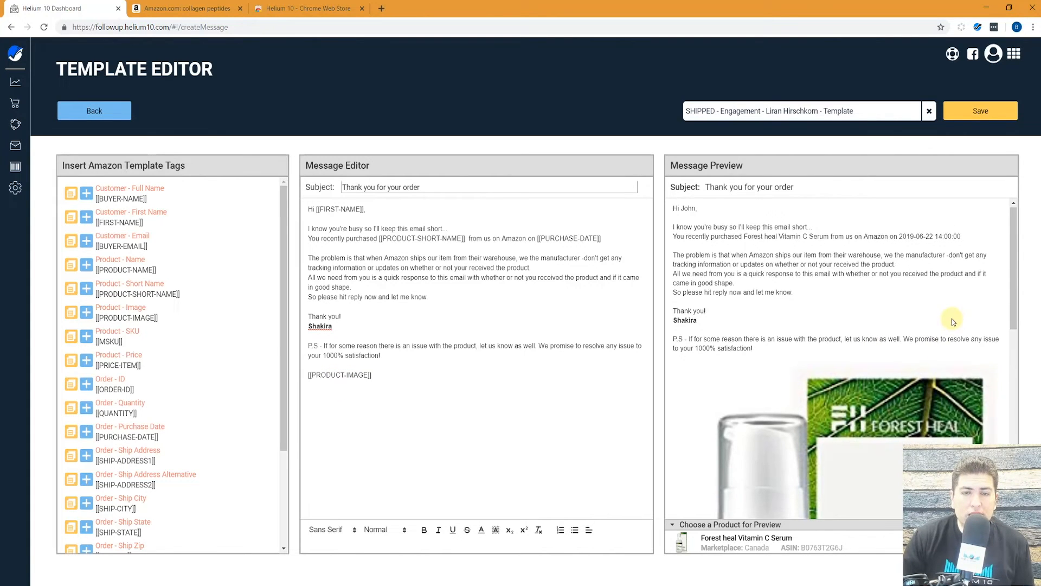
pyautogui.scroll(-5, 895, 326)
pyautogui.scroll(5, 817, 322)
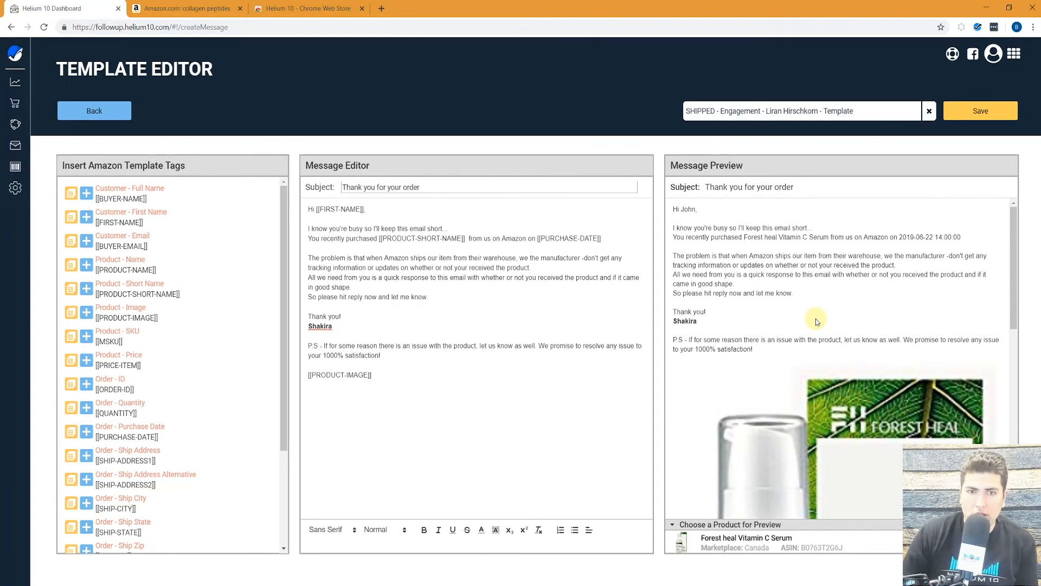
pyautogui.scroll(-4, 798, 306)
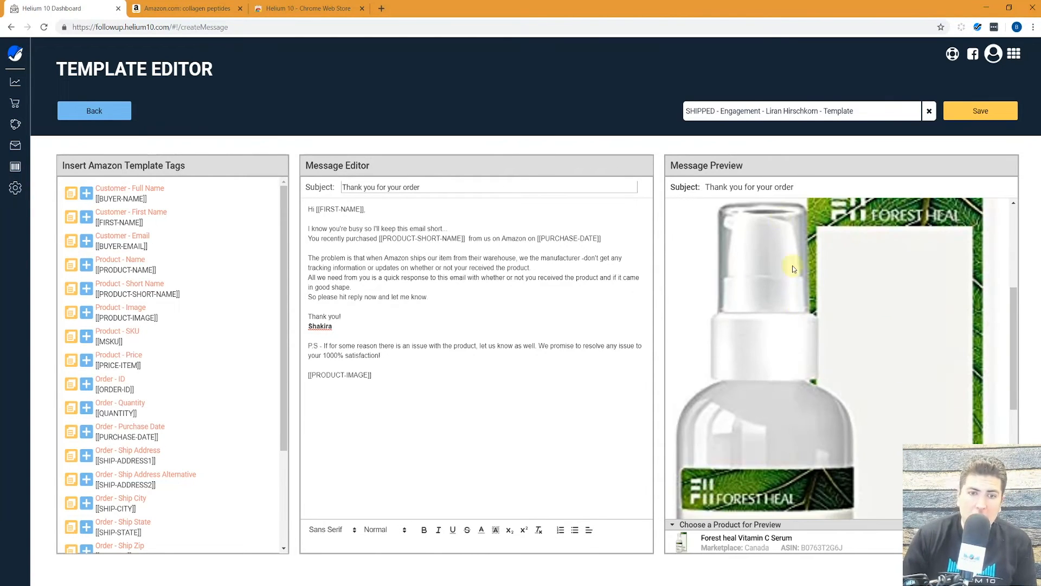
pyautogui.scroll(-1, 910, 339)
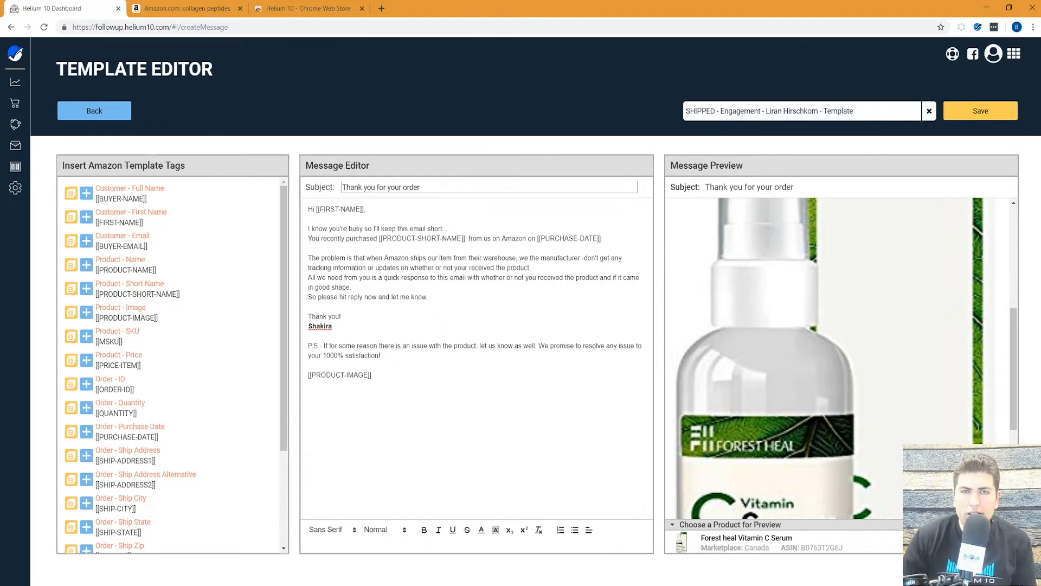
pyautogui.click(980, 111)
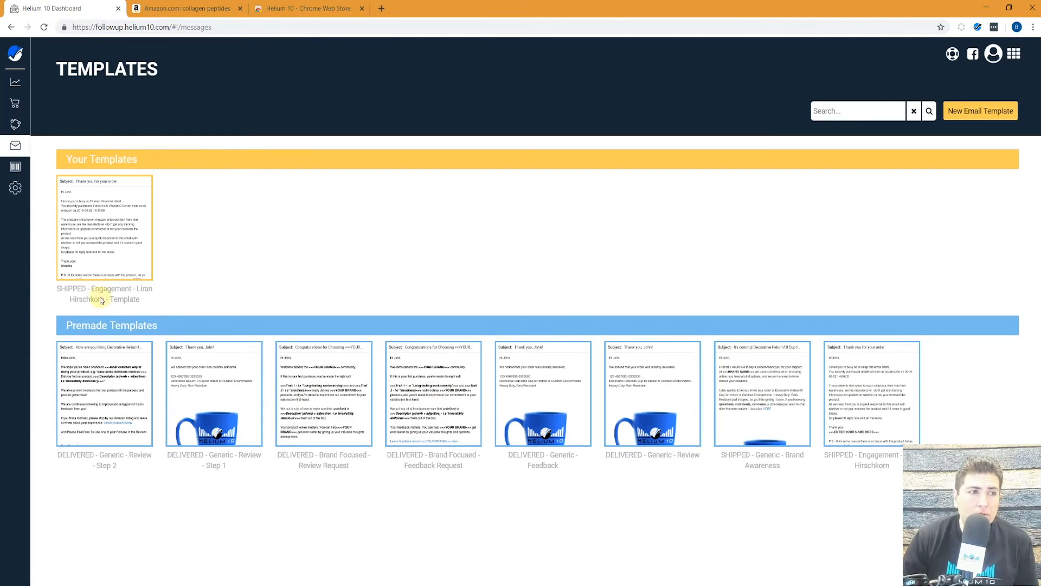
# Go to the empty Automation section and start a new automation.
pyautogui.moveTo(42, 168)
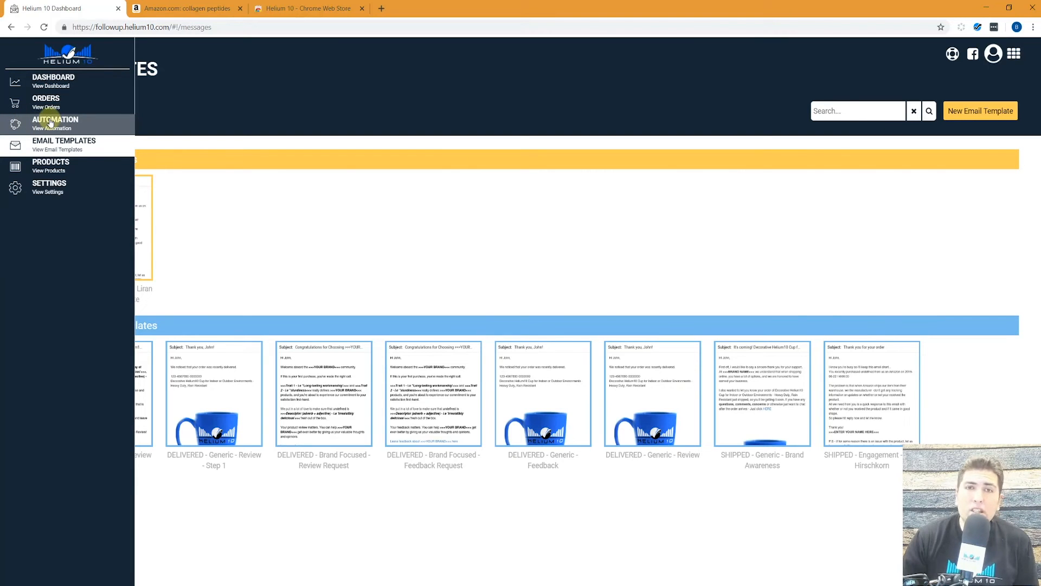
pyautogui.click(51, 123)
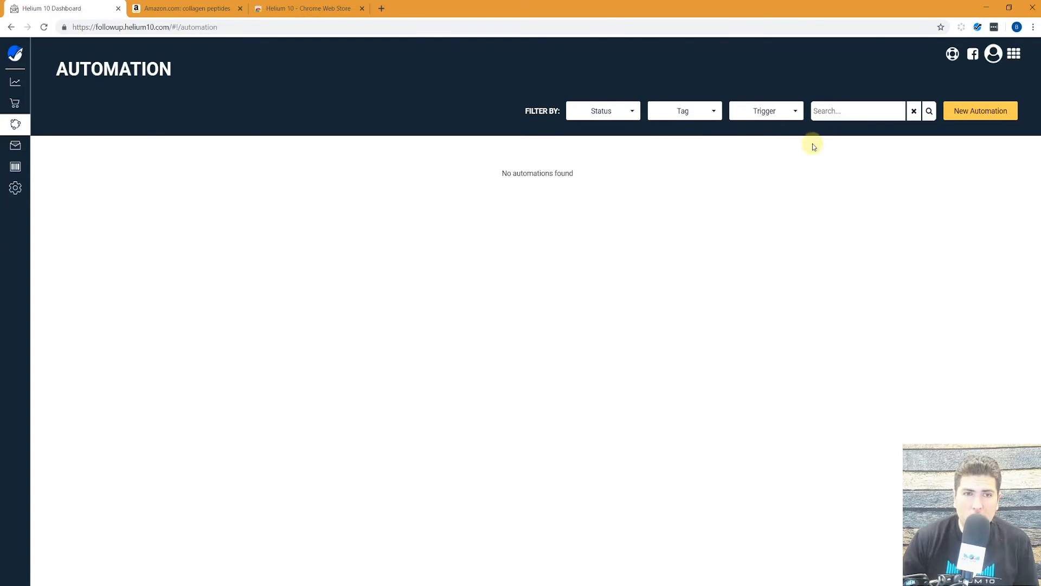
pyautogui.click(984, 112)
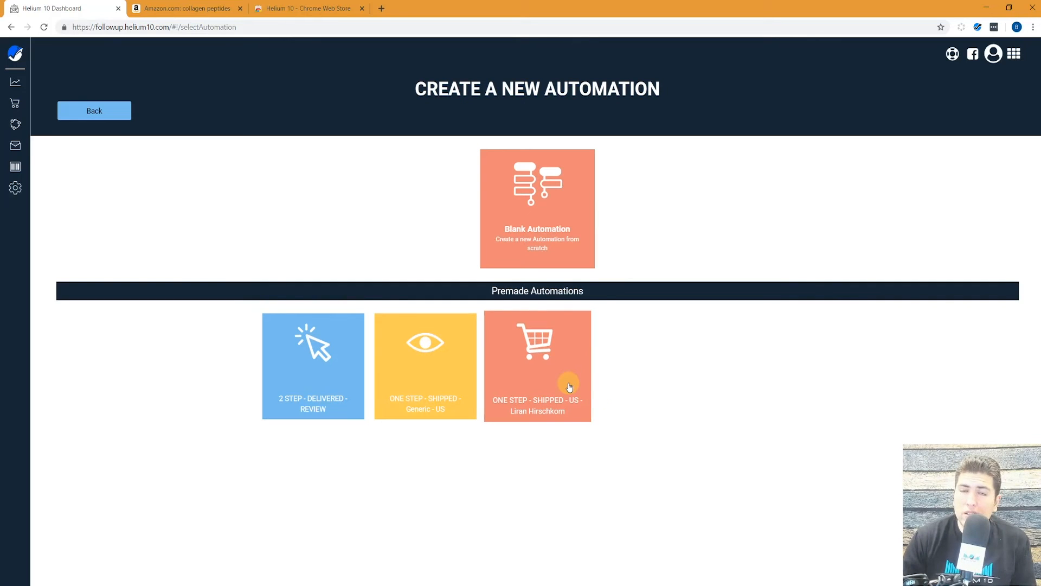
# Open the third premade shipped-order automation and inspect its United States filter, 1-day wait and mail nodes.
pyautogui.click(541, 354)
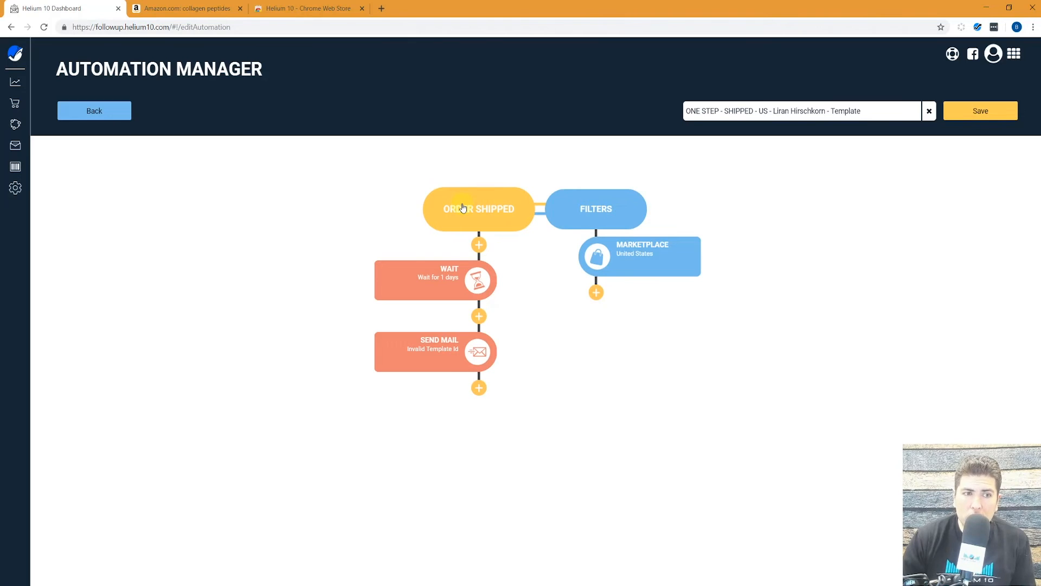
pyautogui.moveTo(447, 281)
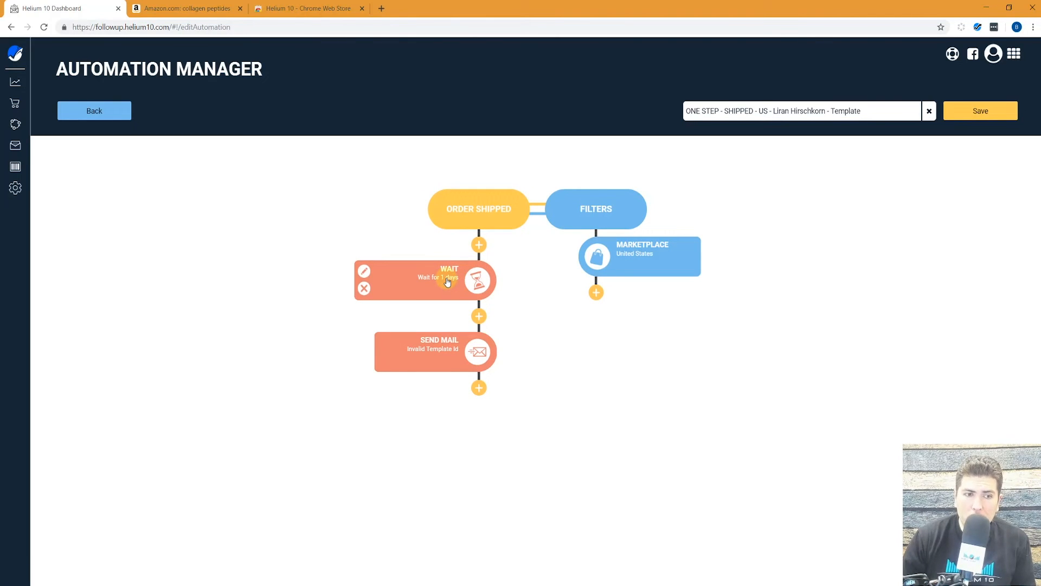
pyautogui.moveTo(440, 352)
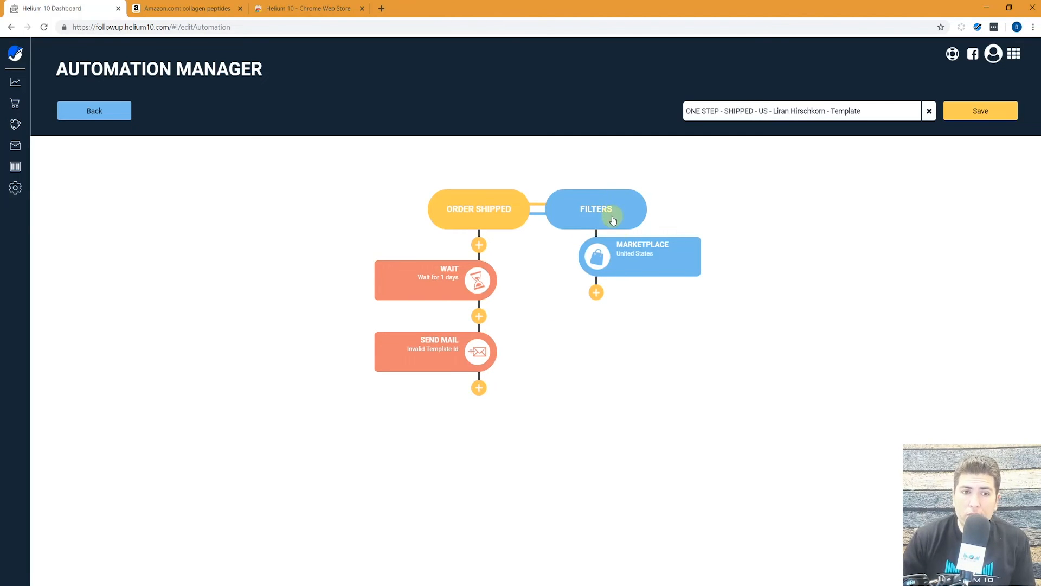
pyautogui.moveTo(624, 250)
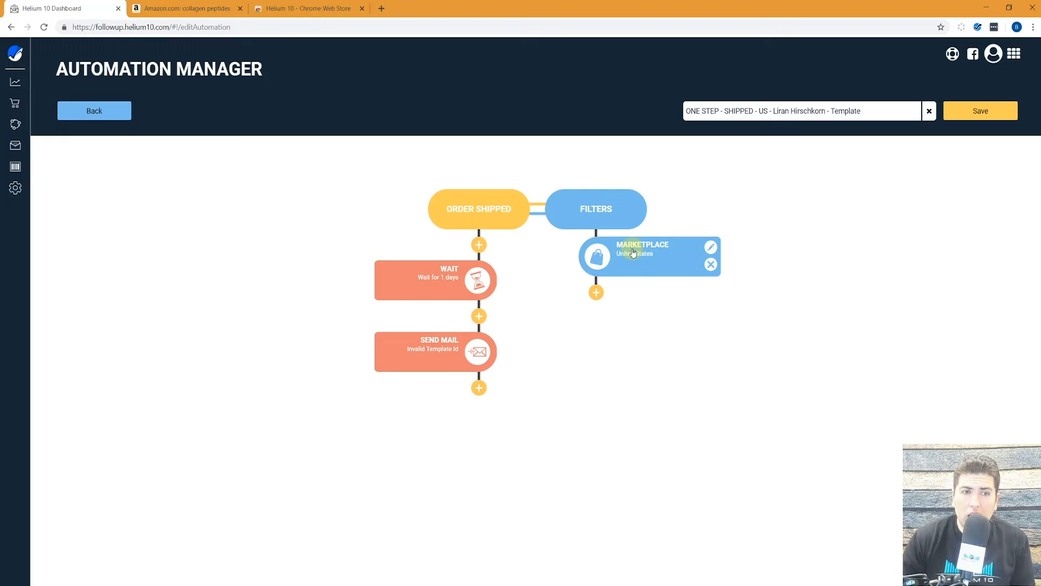
pyautogui.click(597, 292)
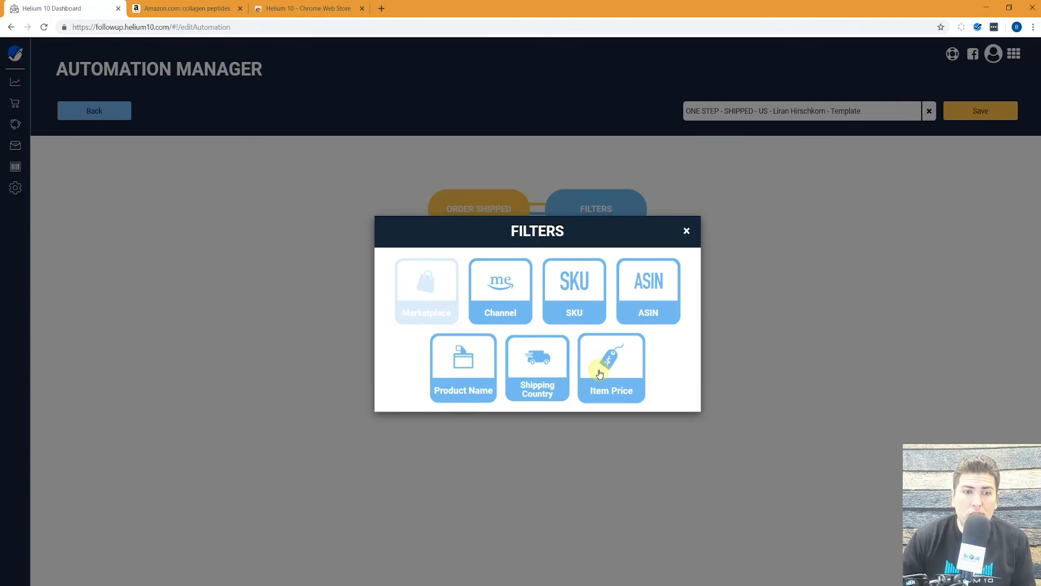
pyautogui.click(684, 231)
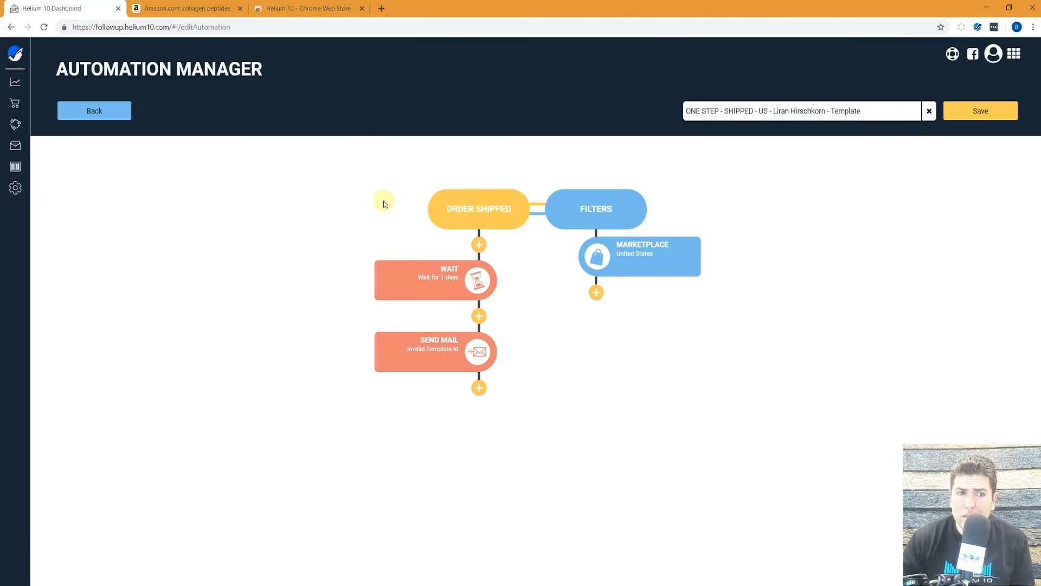
pyautogui.moveTo(616, 241)
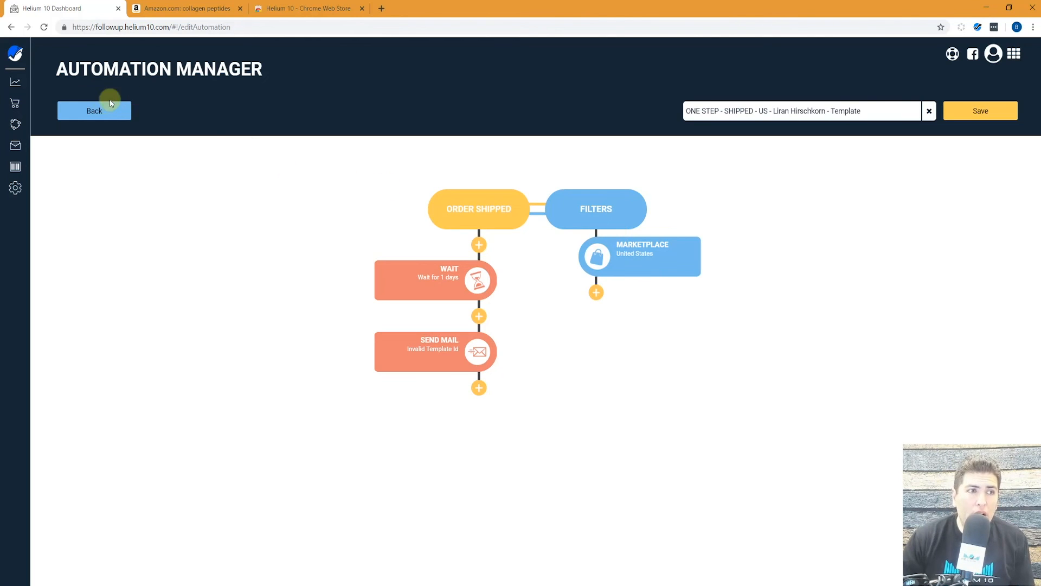
# Return to the automations list and start a Blank Automation from the New Automation page.
pyautogui.click(90, 110)
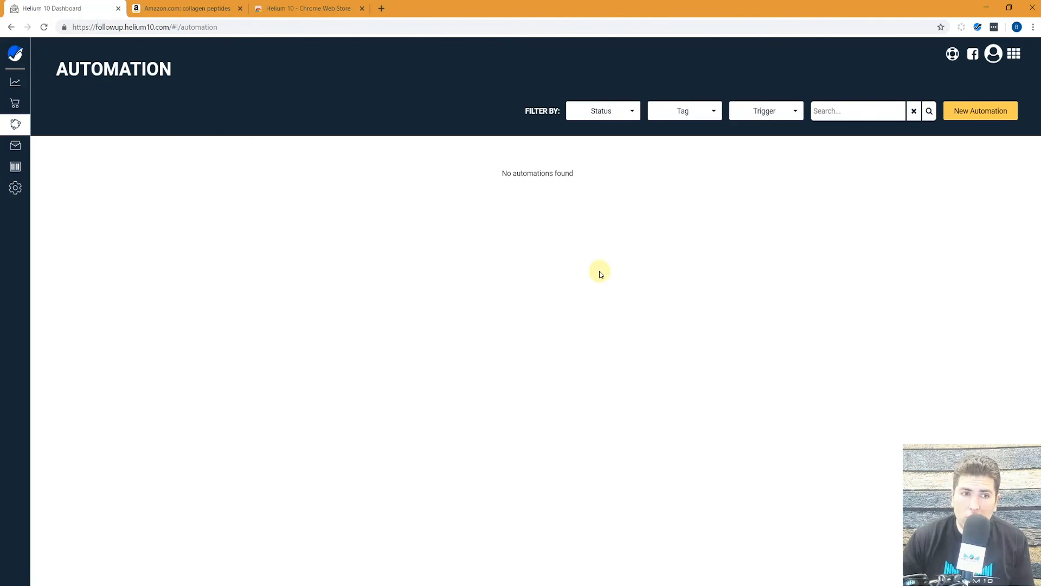
pyautogui.click(966, 113)
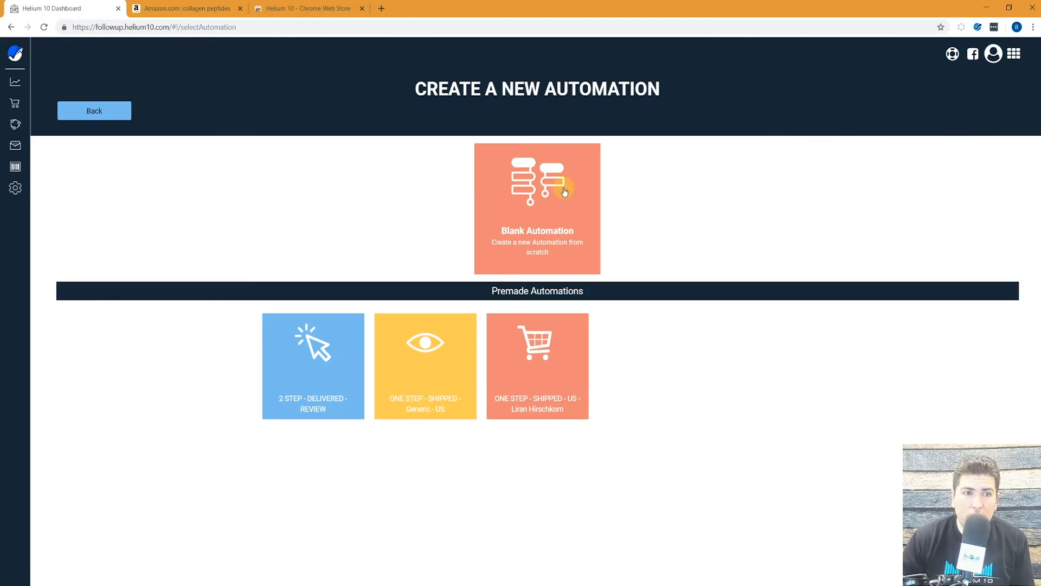
pyautogui.click(544, 201)
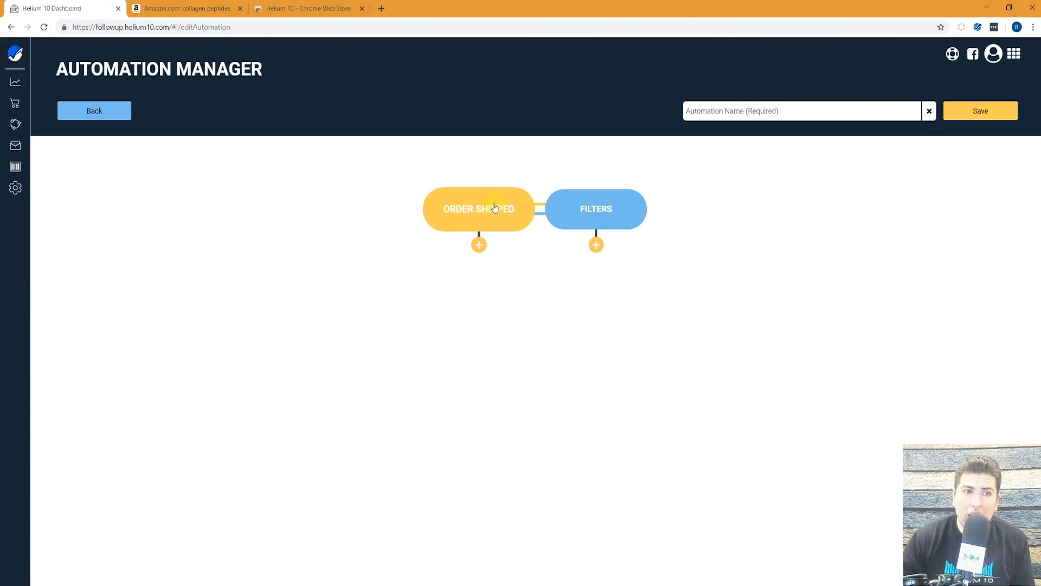